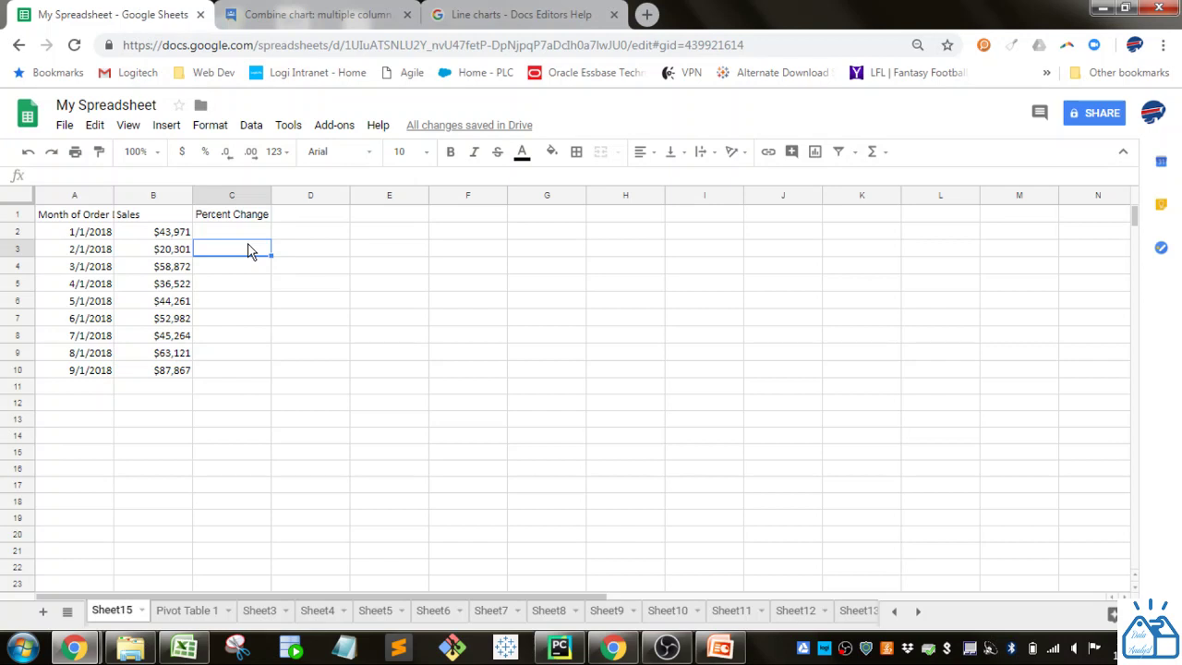
# Step: Widen column A so the full "Month of Order Date" header fits
pyautogui.click(109, 195)
pyautogui.moveTo(109, 195); pyautogui.dragTo(157, 195)
pyautogui.click(151, 249)
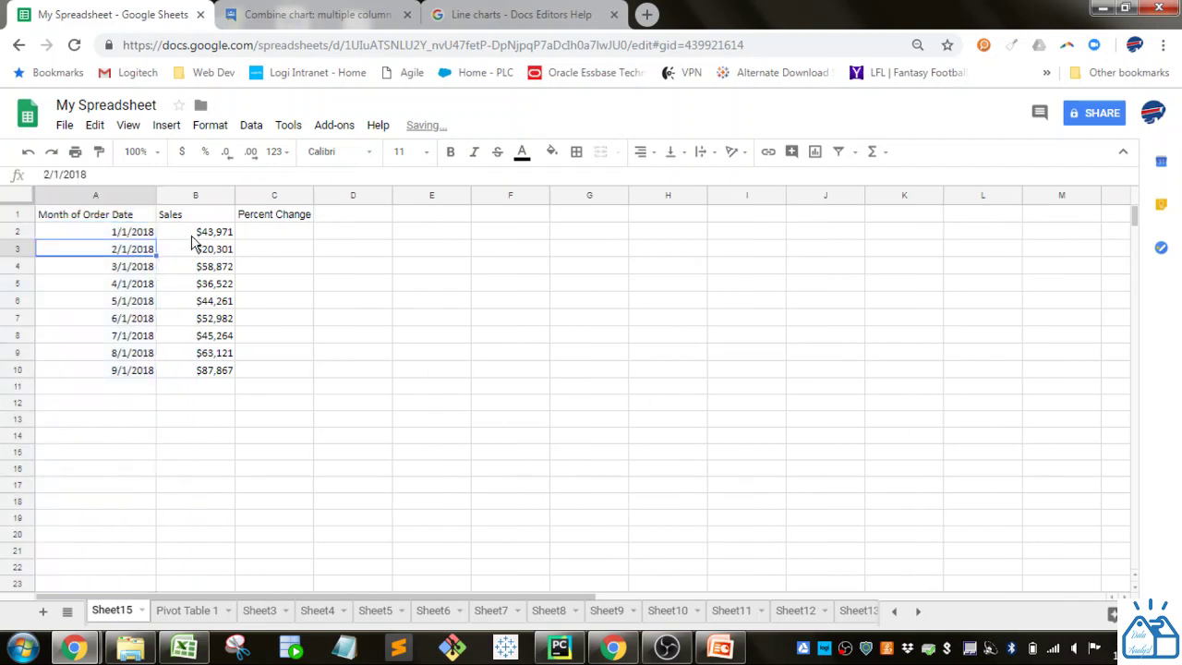
# Step: Enter the percent change formula =(B3-B2)/B2 in C3 and fill it down through C10
pyautogui.click(266, 252)
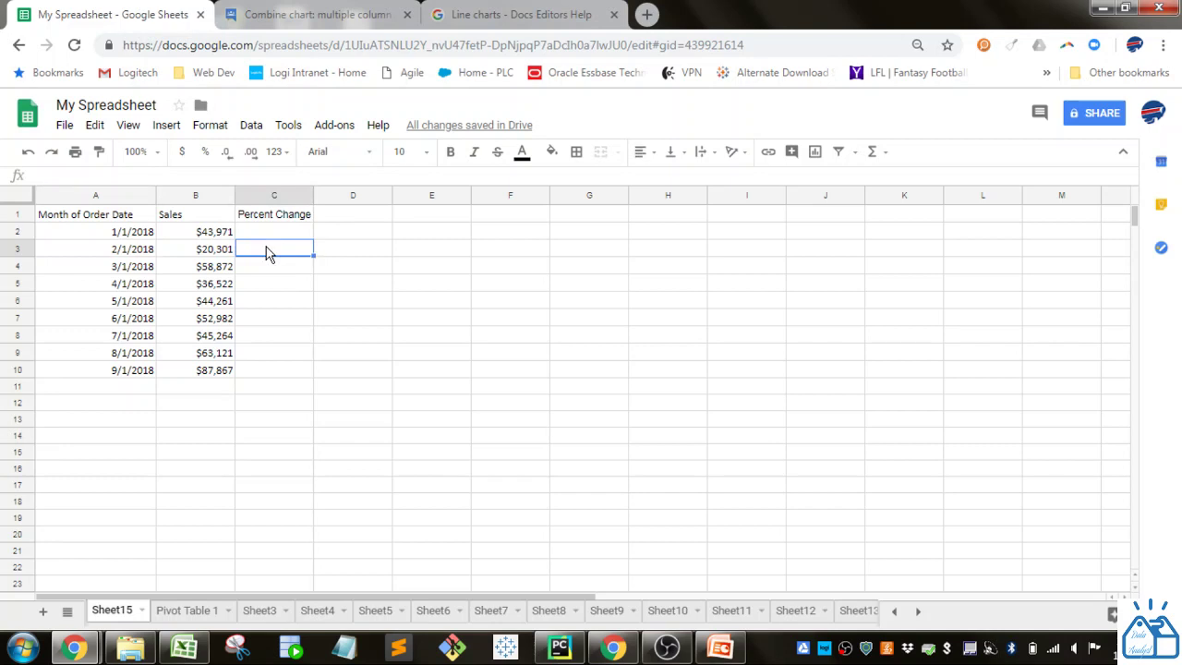
pyautogui.write('=(')
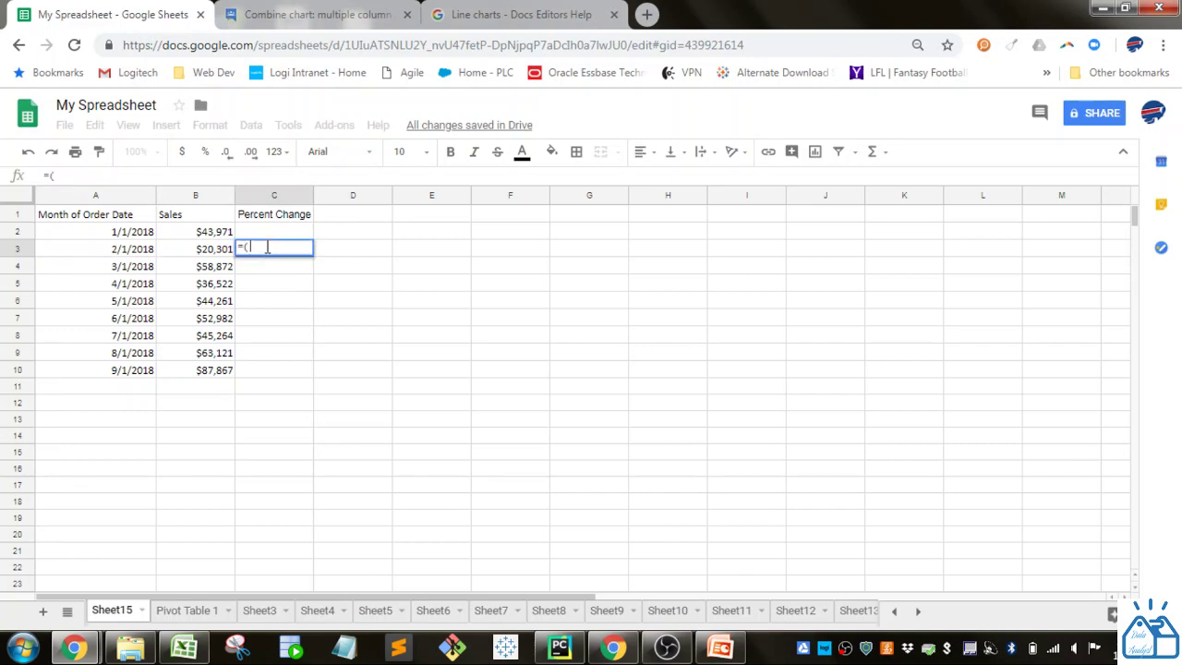
pyautogui.click(211, 254)
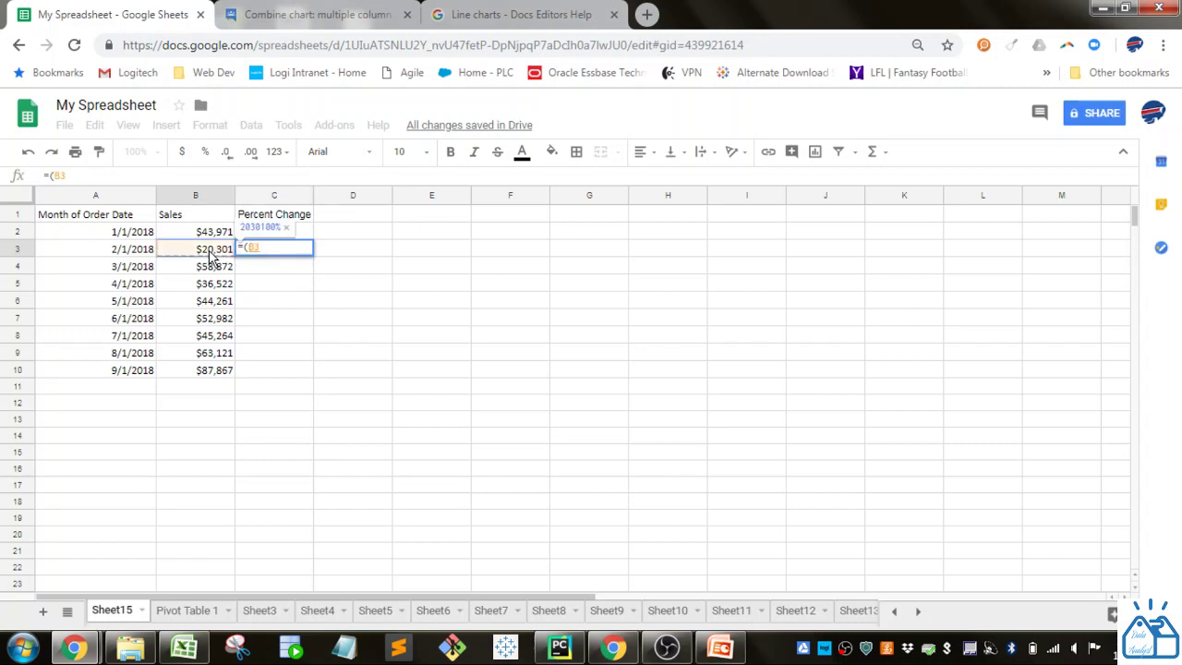
pyautogui.write('-')
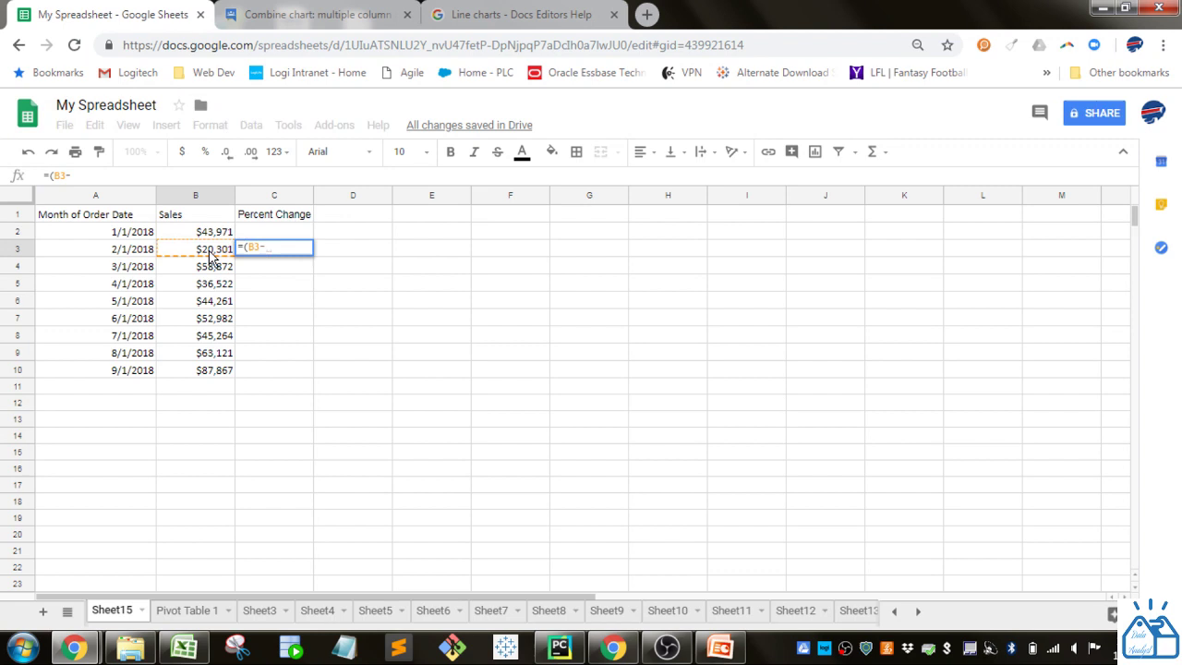
pyautogui.click(212, 238)
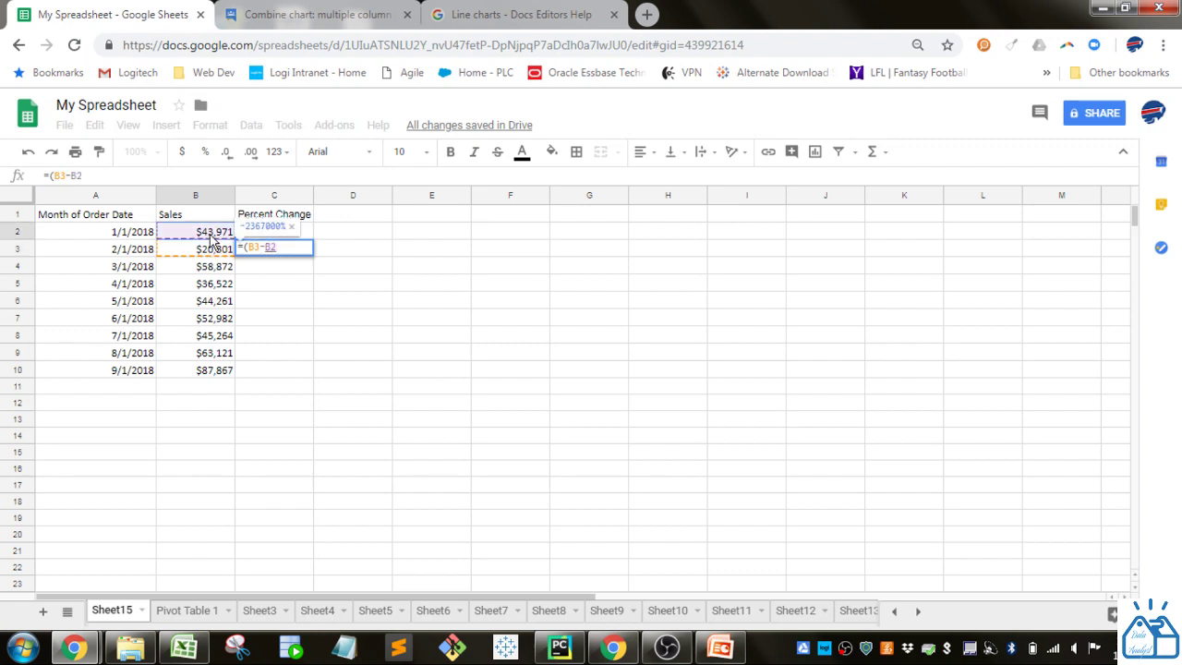
pyautogui.write(')')
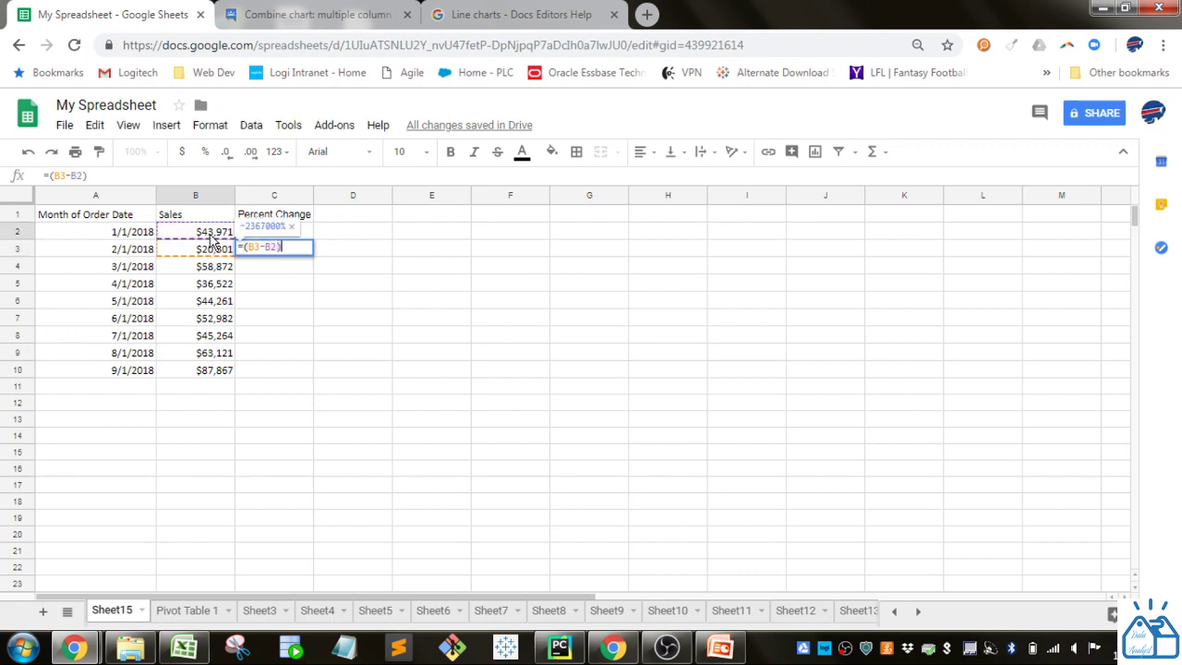
pyautogui.write('/')
pyautogui.click(214, 231)
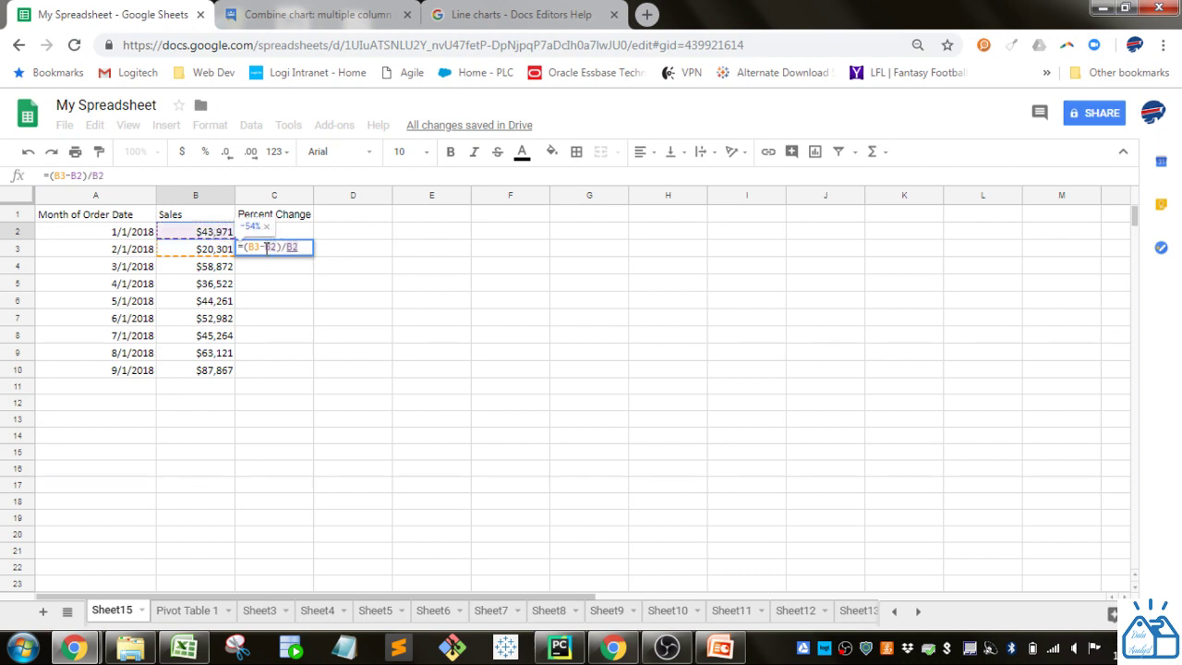
pyautogui.moveTo(266, 247); pyautogui.dragTo(300, 247)
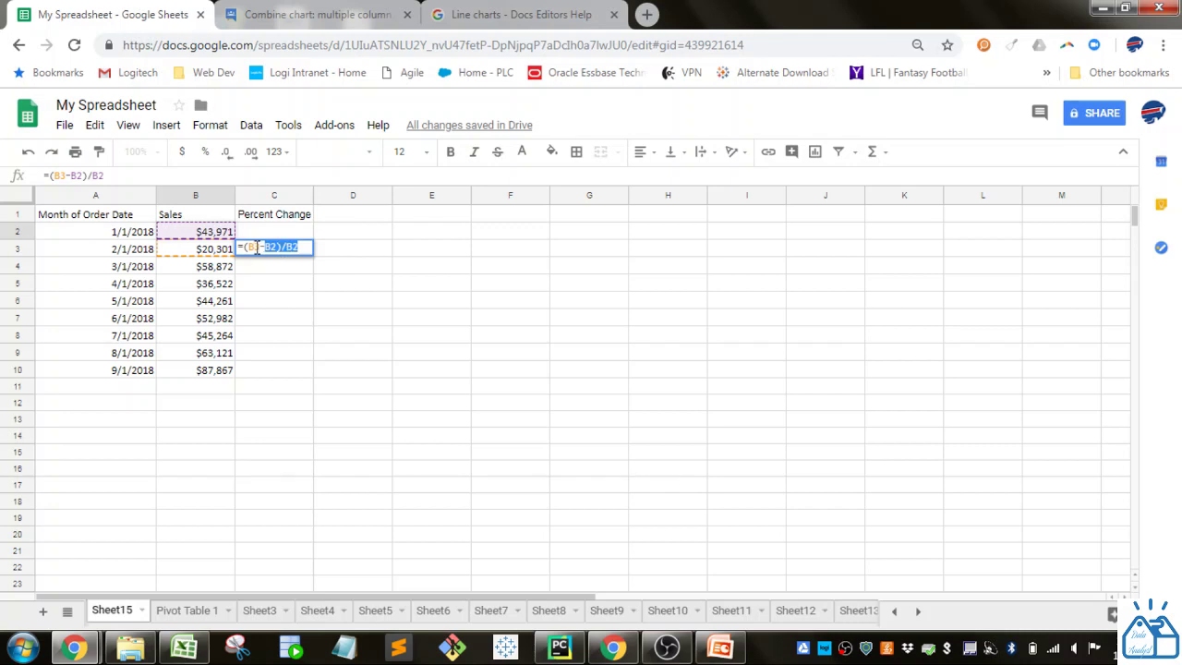
pyautogui.click(296, 247)
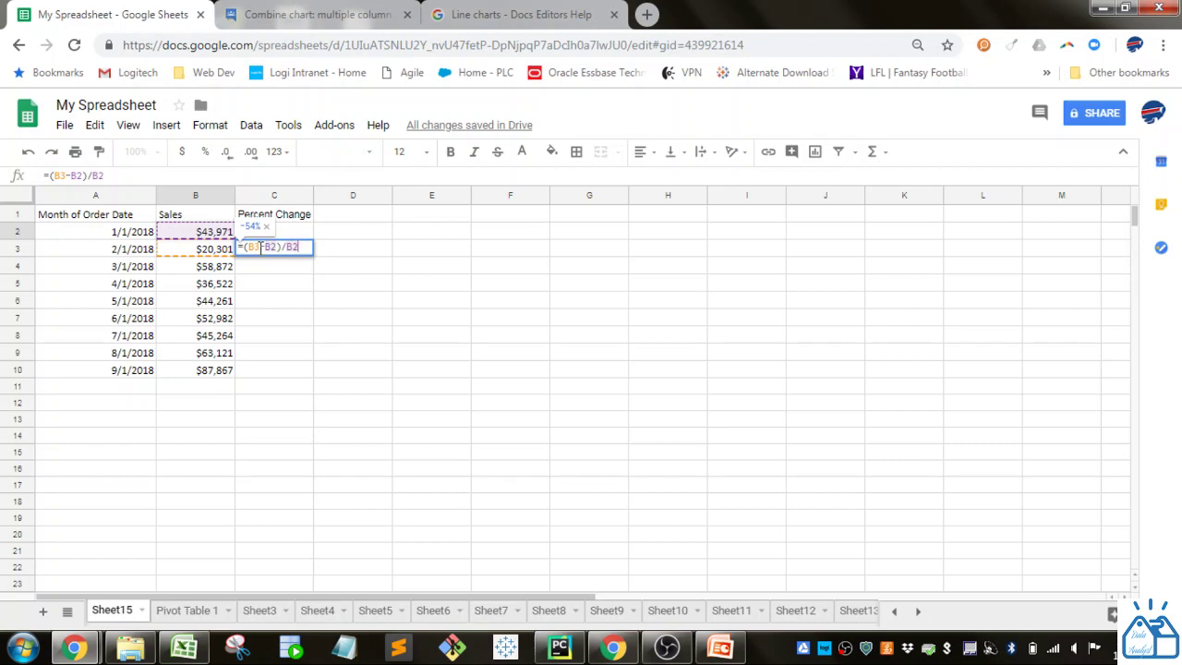
pyautogui.press('Return')
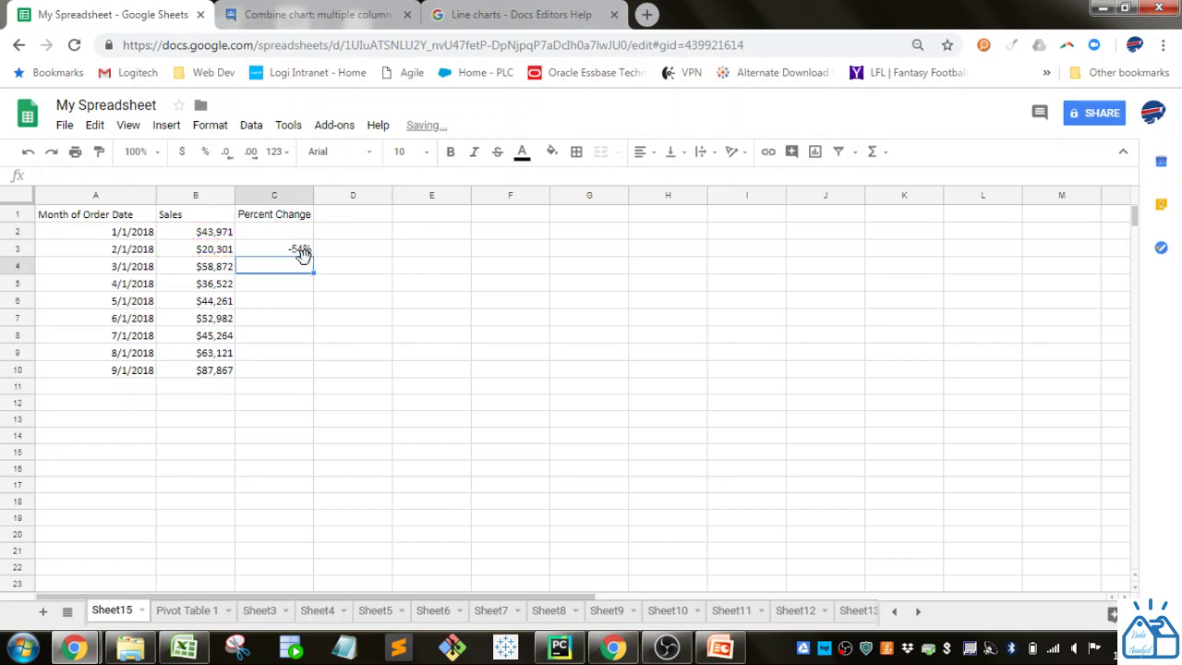
pyautogui.click(310, 251)
pyautogui.moveTo(314, 260); pyautogui.dragTo(305, 370)
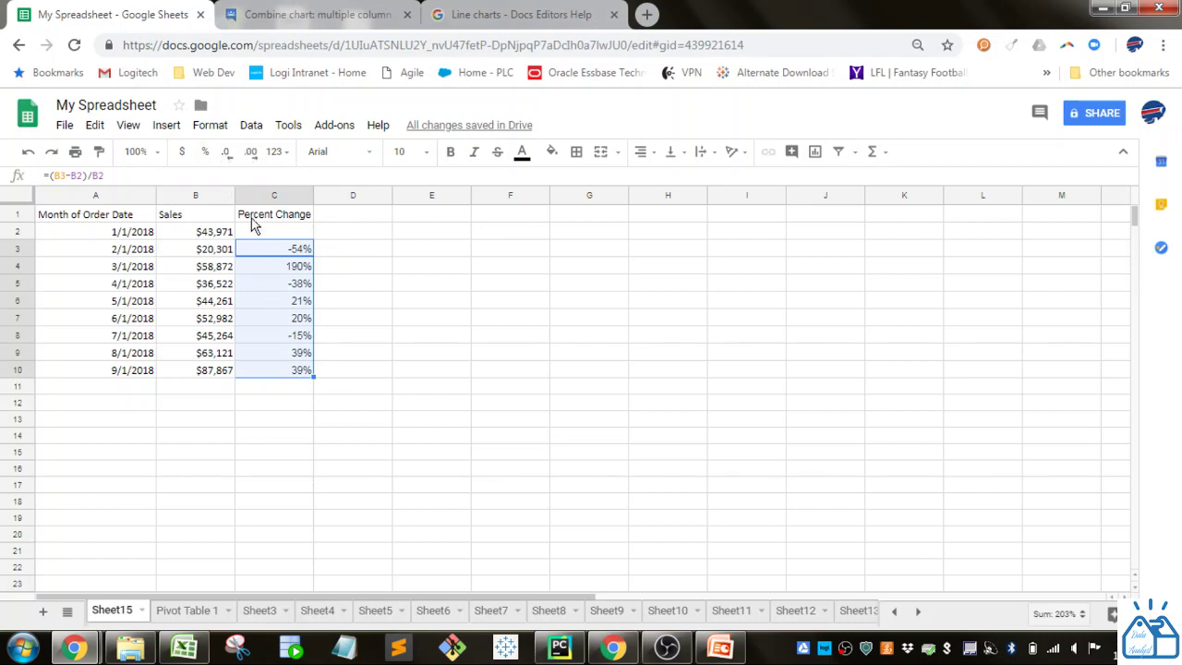
# Step: Try two decimal places on the Percent Change values in C3:C10 and restore whole percentages
pyautogui.click(251, 160)
pyautogui.click(251, 160)
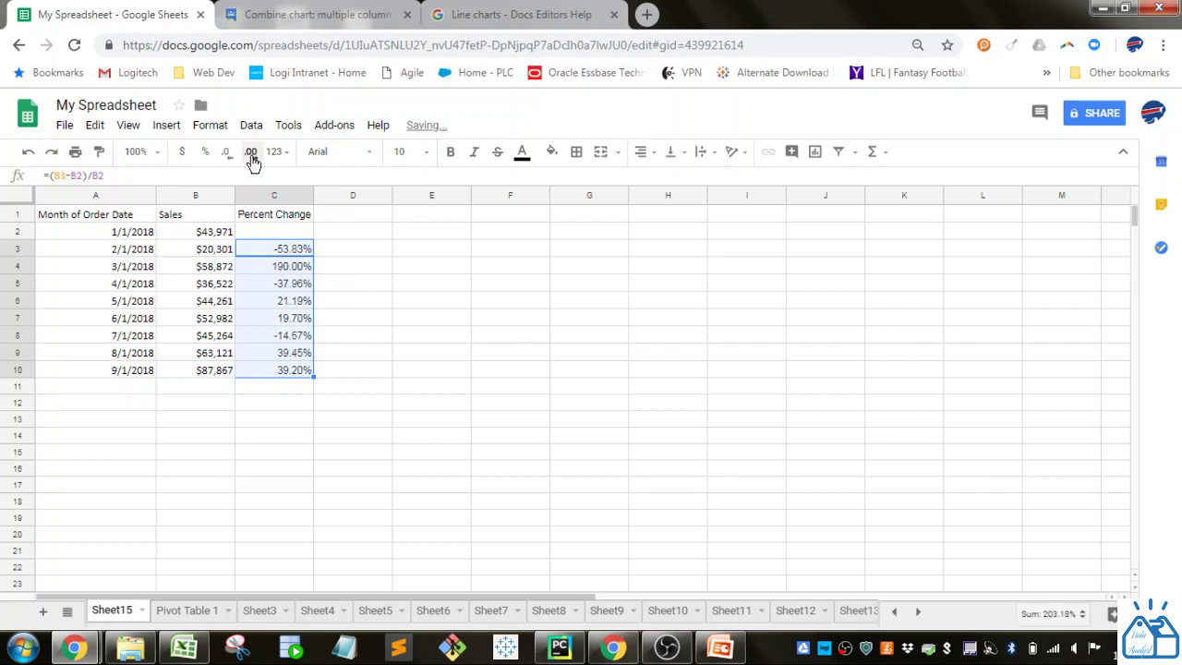
pyautogui.click(228, 160)
pyautogui.click(228, 160)
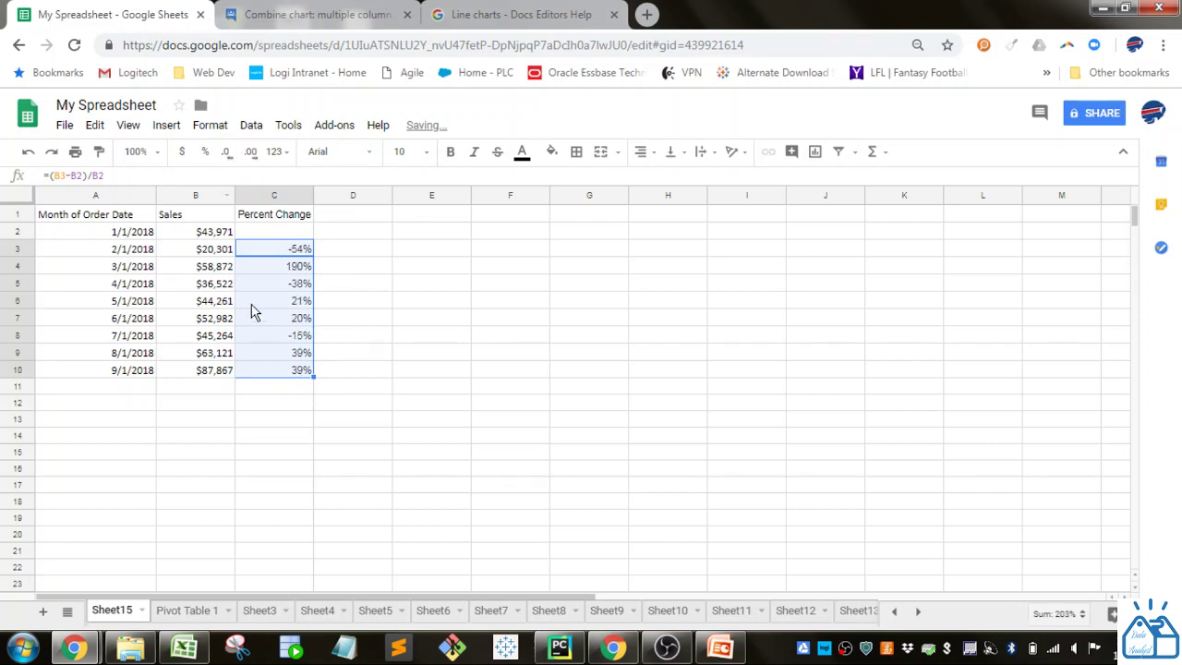
pyautogui.click(338, 294)
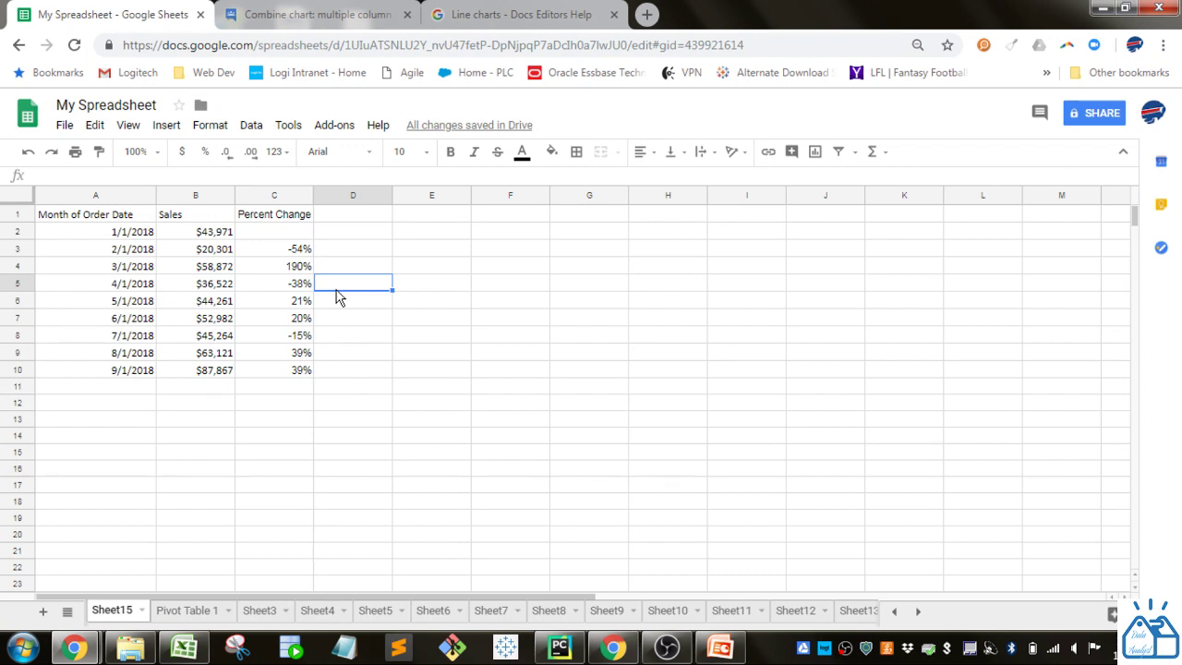
# Step: Insert a chart from the data in A1:C10 and set its type to Combo chart
pyautogui.moveTo(131, 214); pyautogui.dragTo(310, 371)
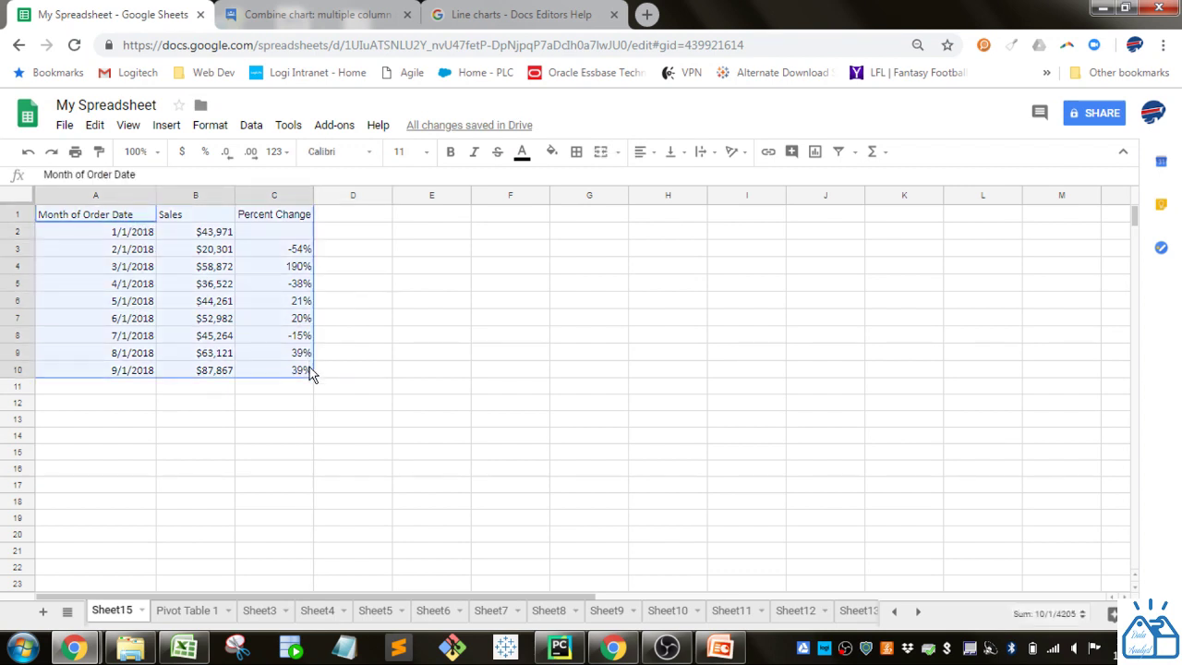
pyautogui.click(166, 129)
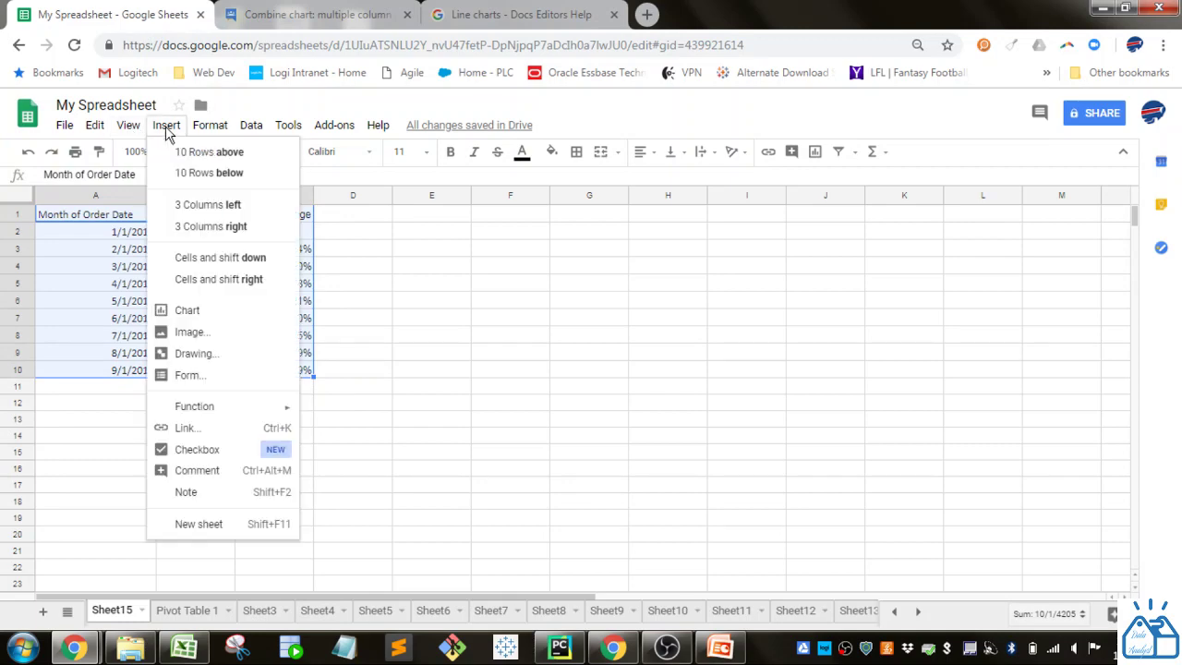
pyautogui.click(205, 317)
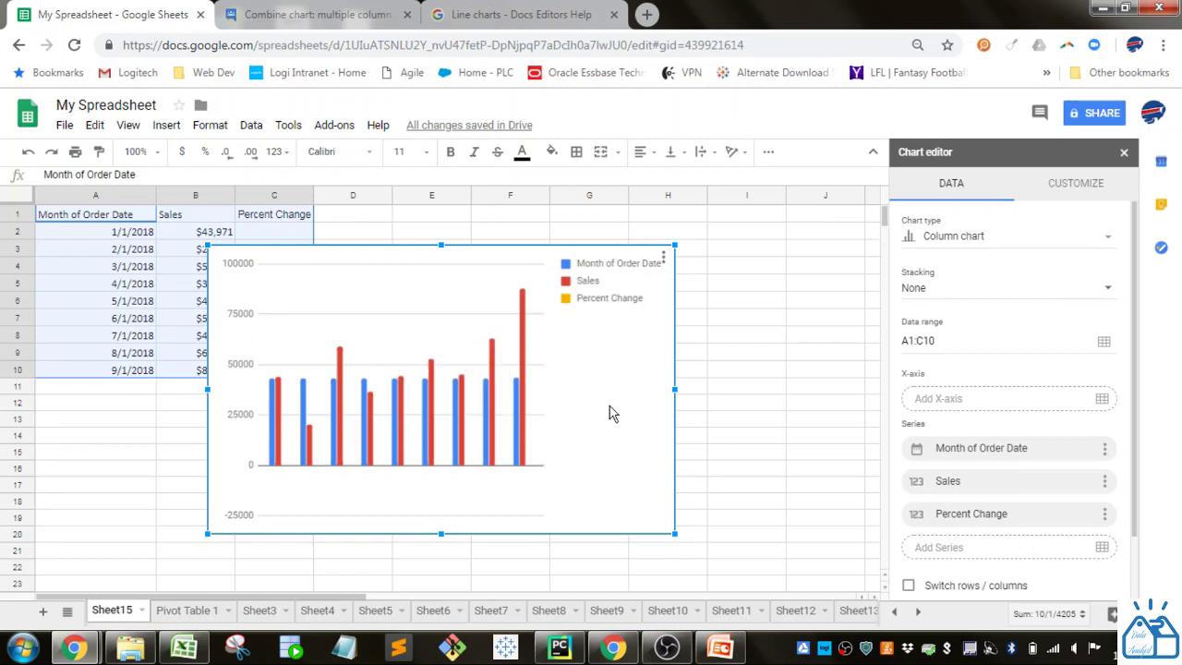
pyautogui.click(949, 238)
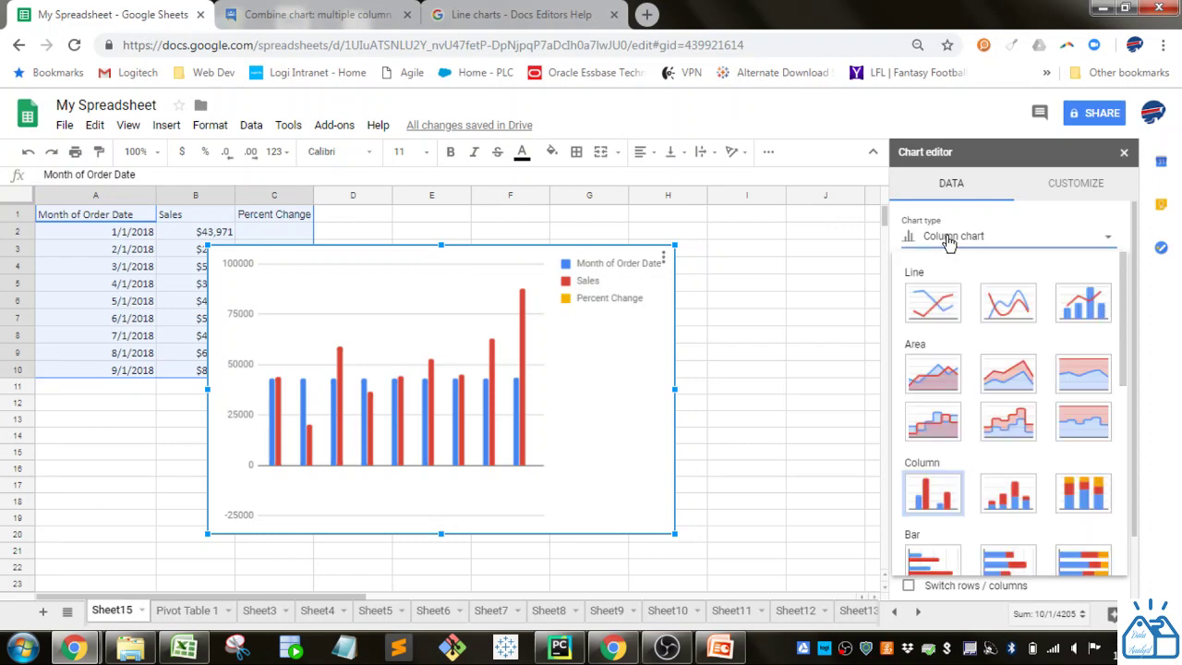
pyautogui.click(1084, 311)
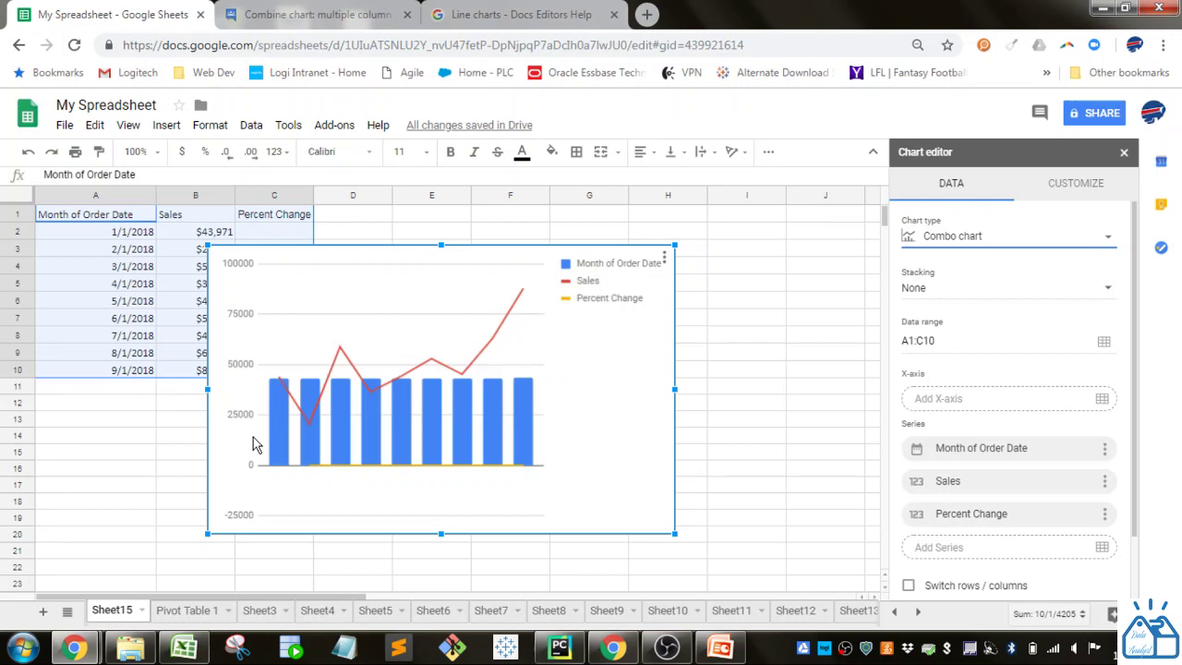
# Step: Remove the Month of Order Date series and use A1:A10 as the chart's X-axis
pyautogui.click(1104, 448)
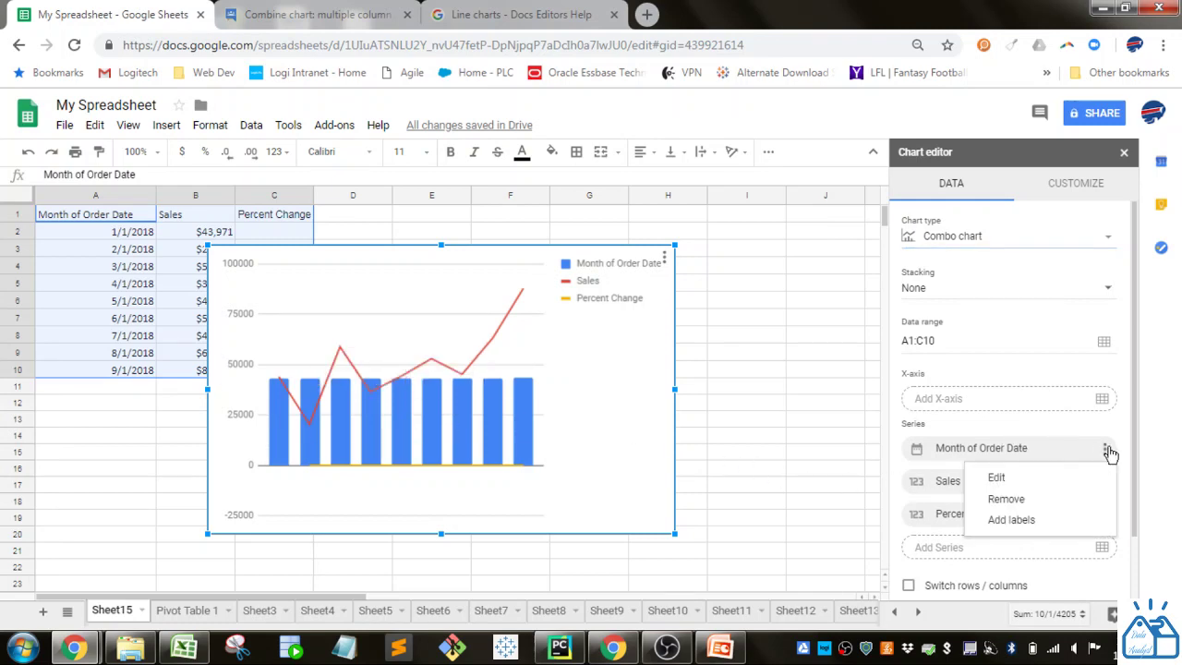
pyautogui.click(1007, 498)
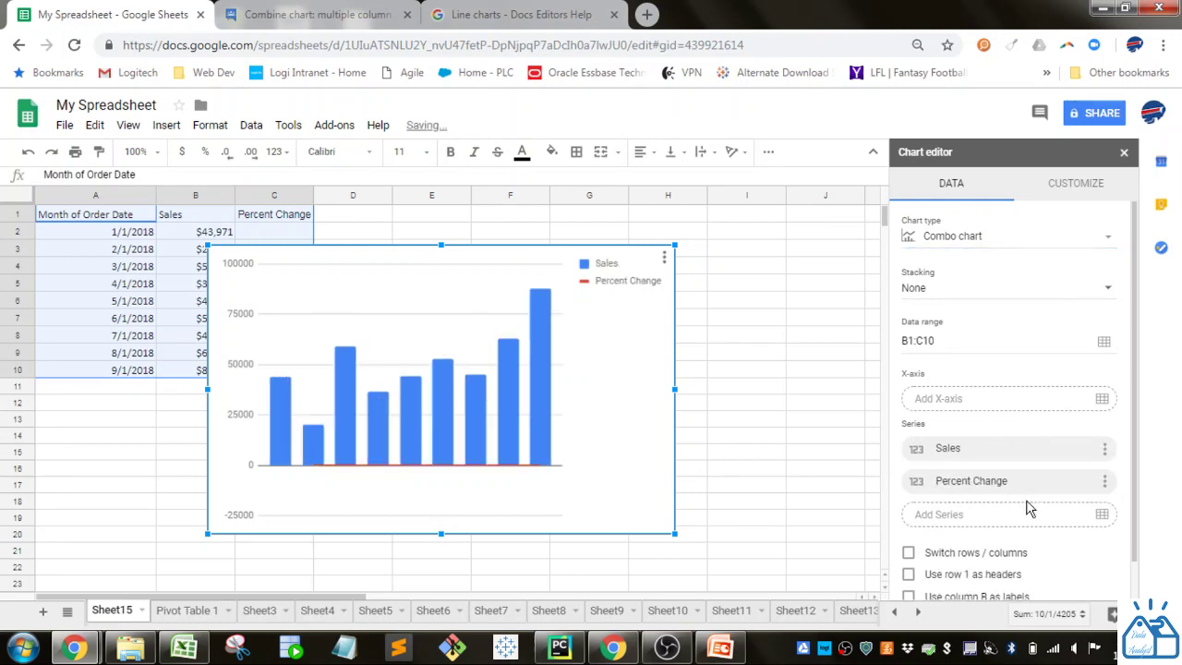
pyautogui.click(1101, 399)
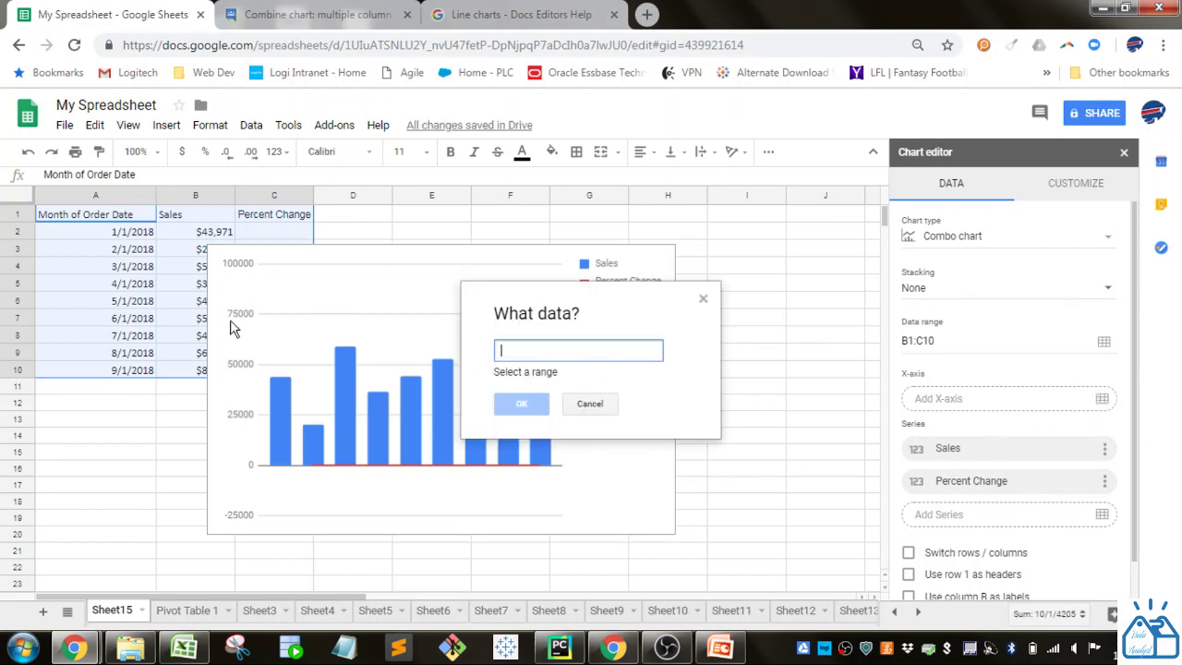
pyautogui.moveTo(96, 218); pyautogui.dragTo(104, 372)
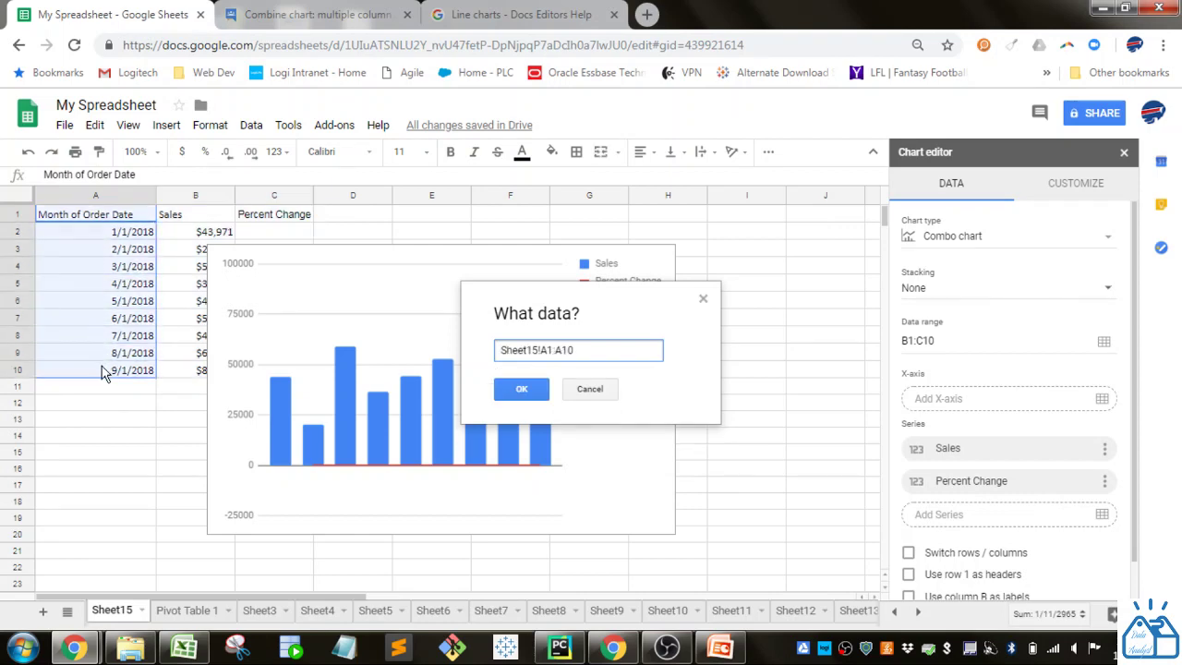
pyautogui.click(496, 391)
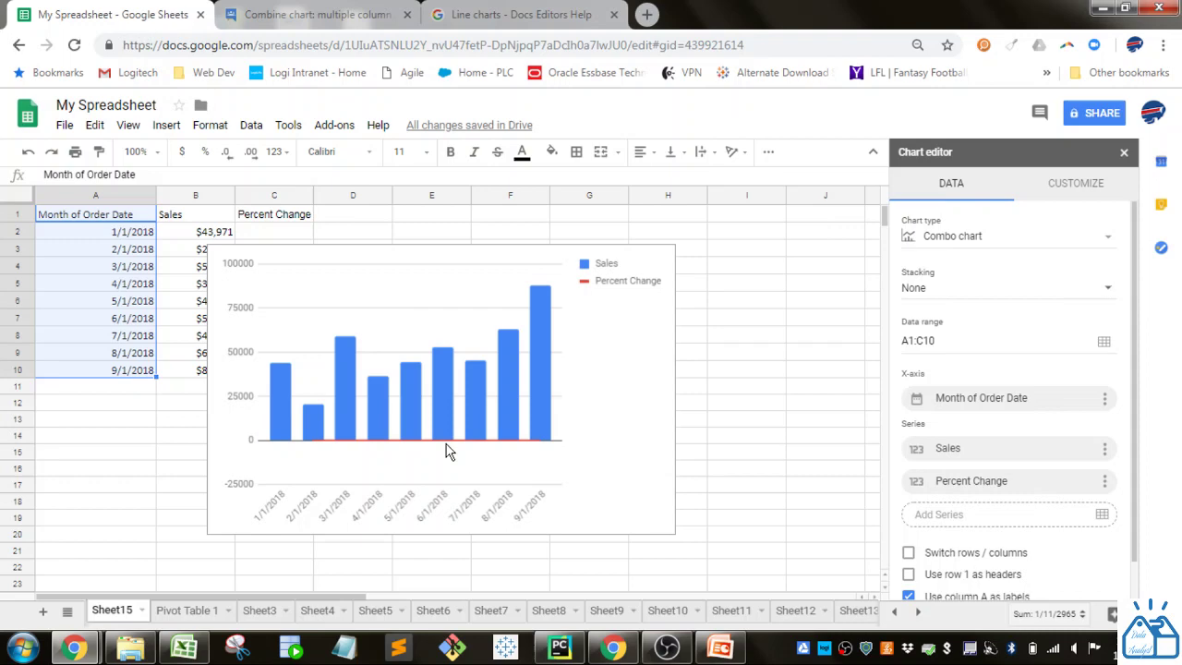
# Step: Open the chart's customization options and review the available chart and axis title types
pyautogui.click(1062, 199)
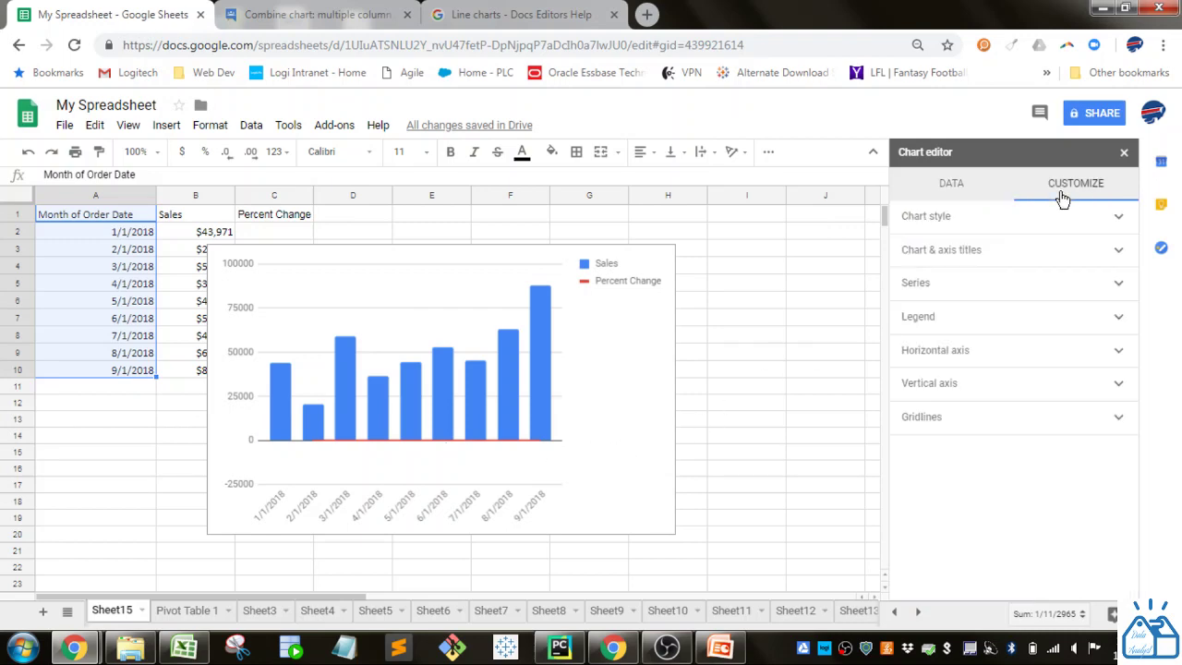
pyautogui.click(986, 258)
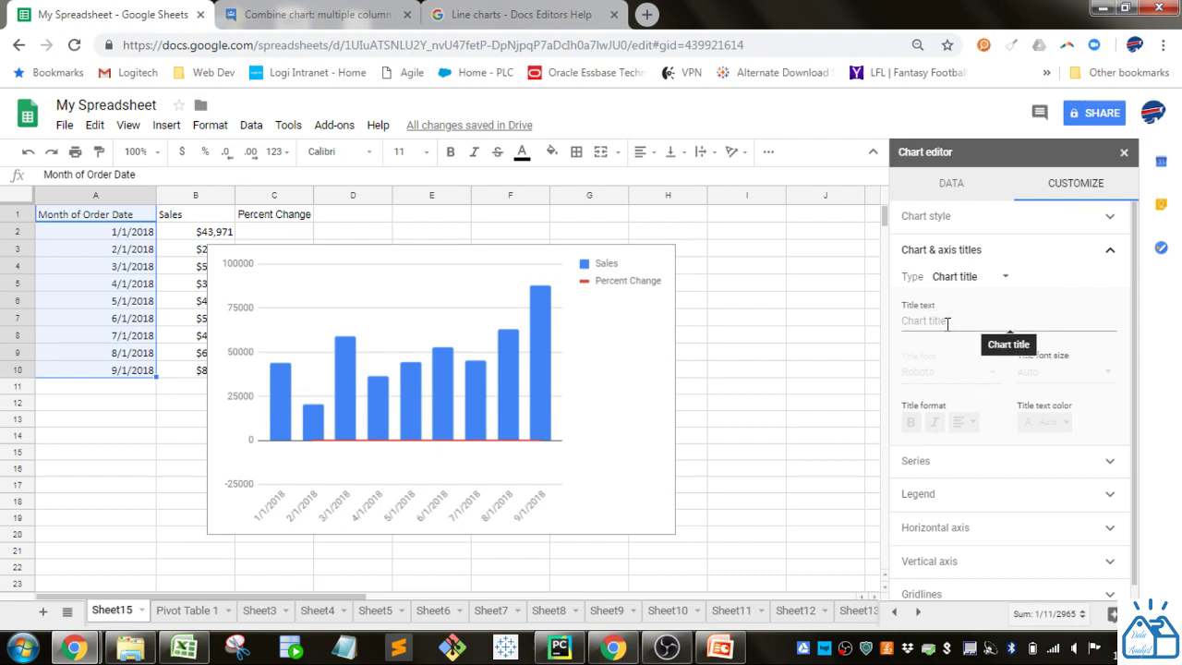
pyautogui.click(998, 282)
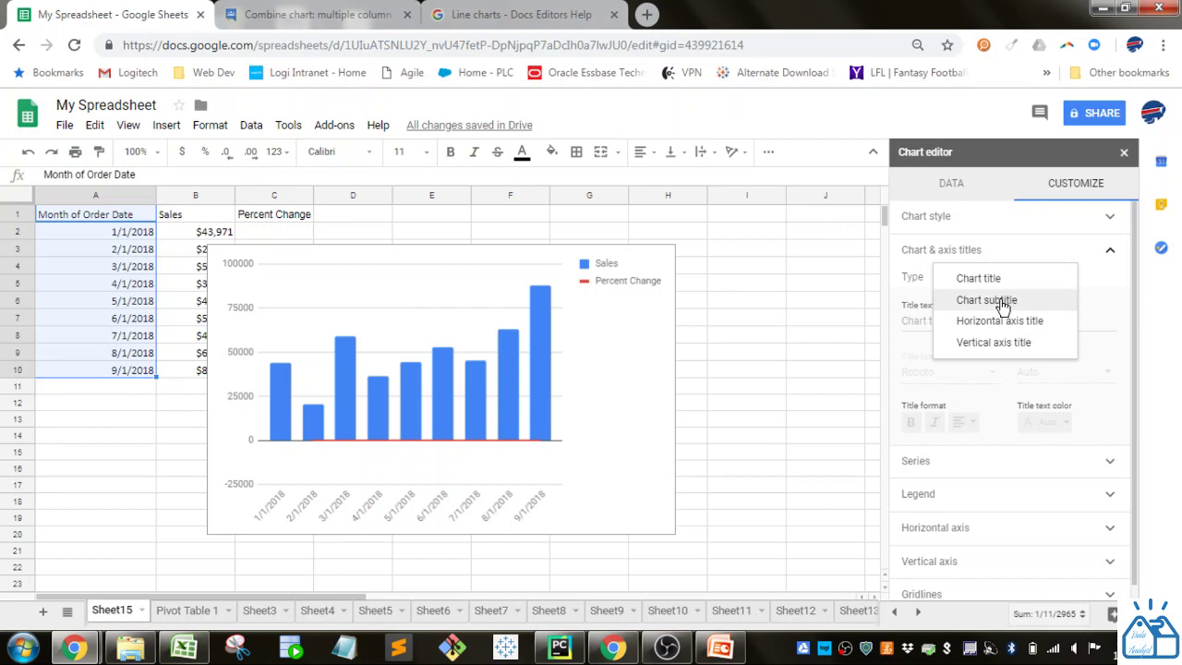
pyautogui.click(1018, 250)
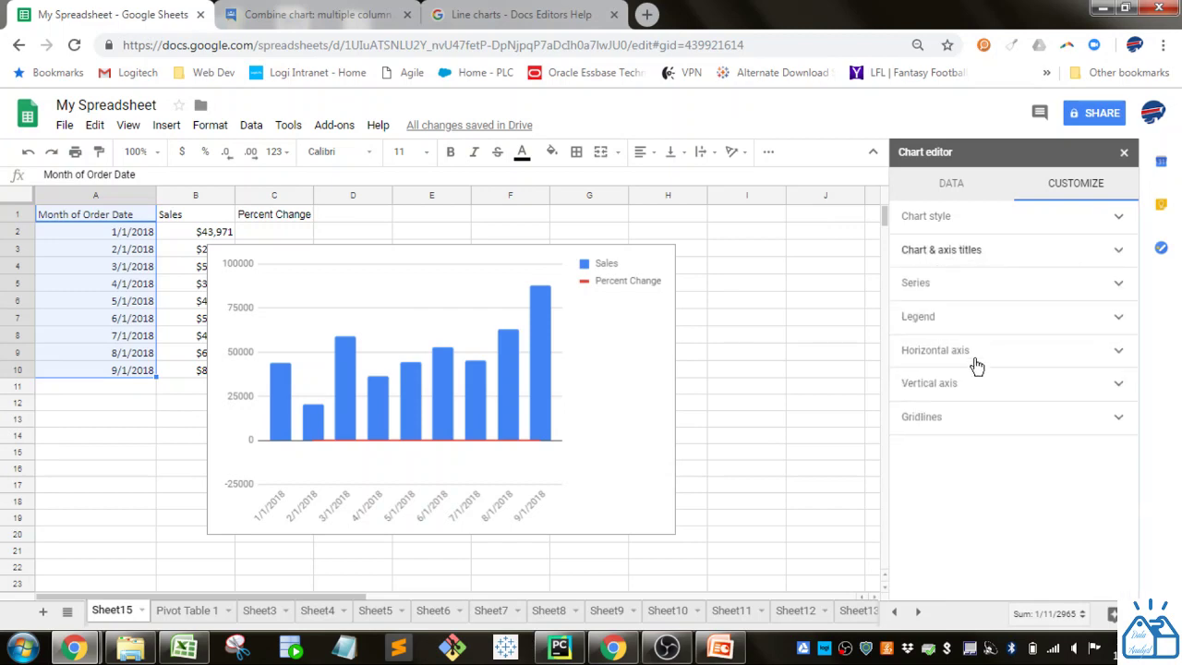
# Step: Assign the Percent Change series of the combo chart to the right axis
pyautogui.click(951, 294)
pyautogui.click(1023, 316)
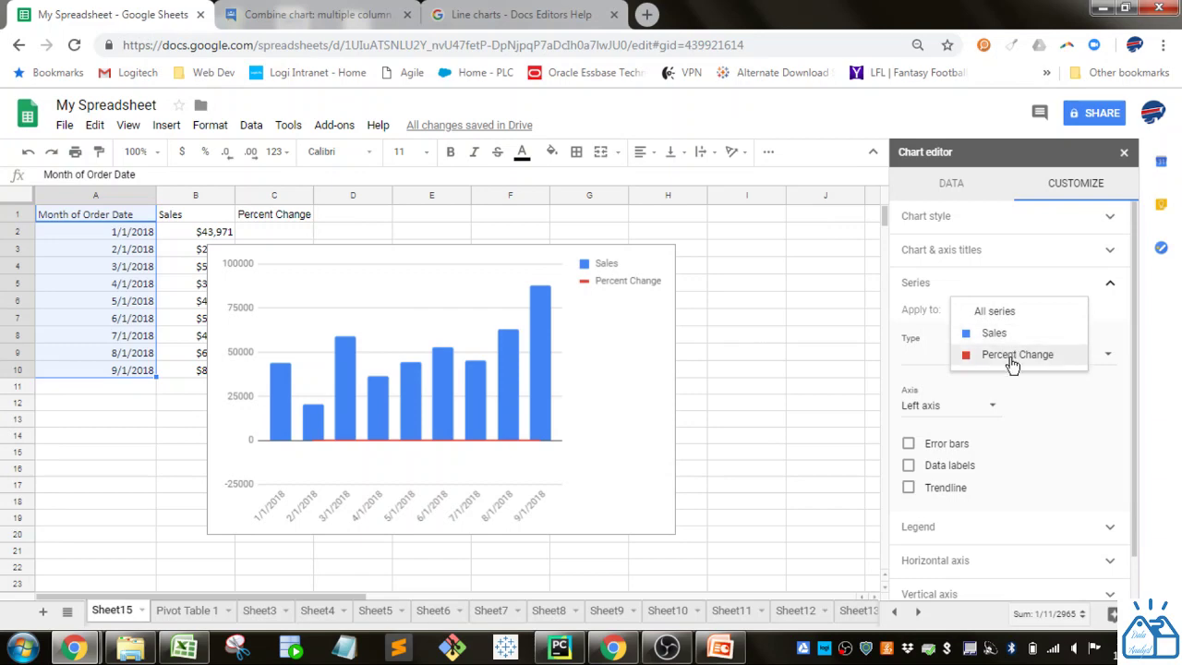
pyautogui.click(1012, 356)
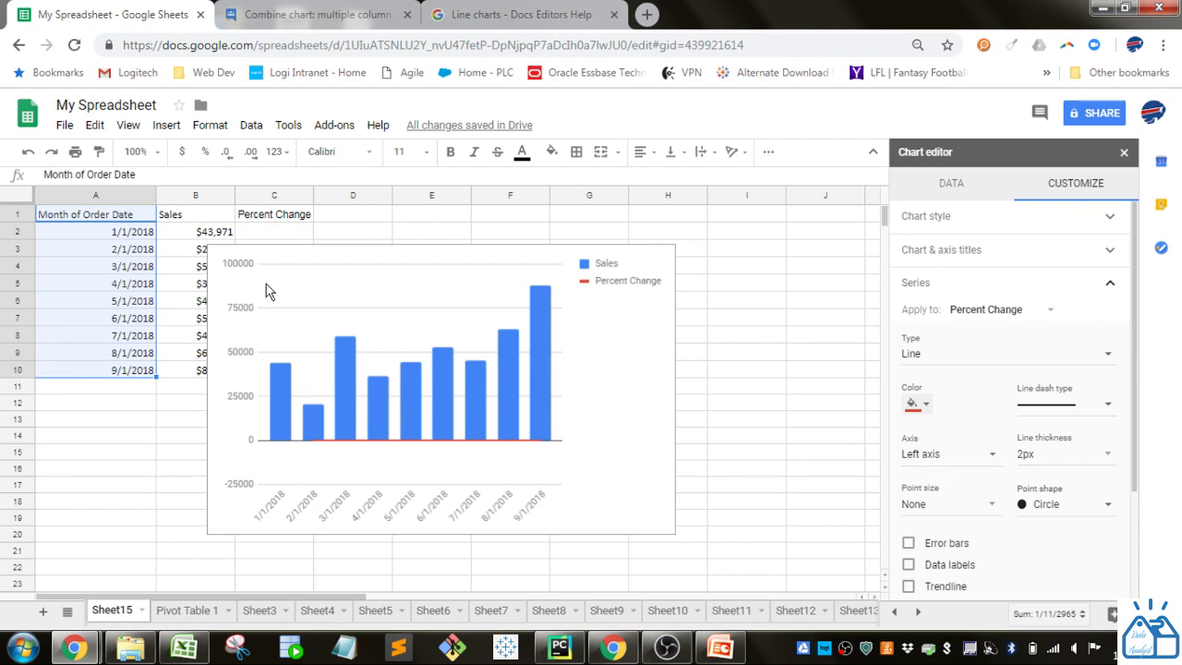
pyautogui.click(993, 457)
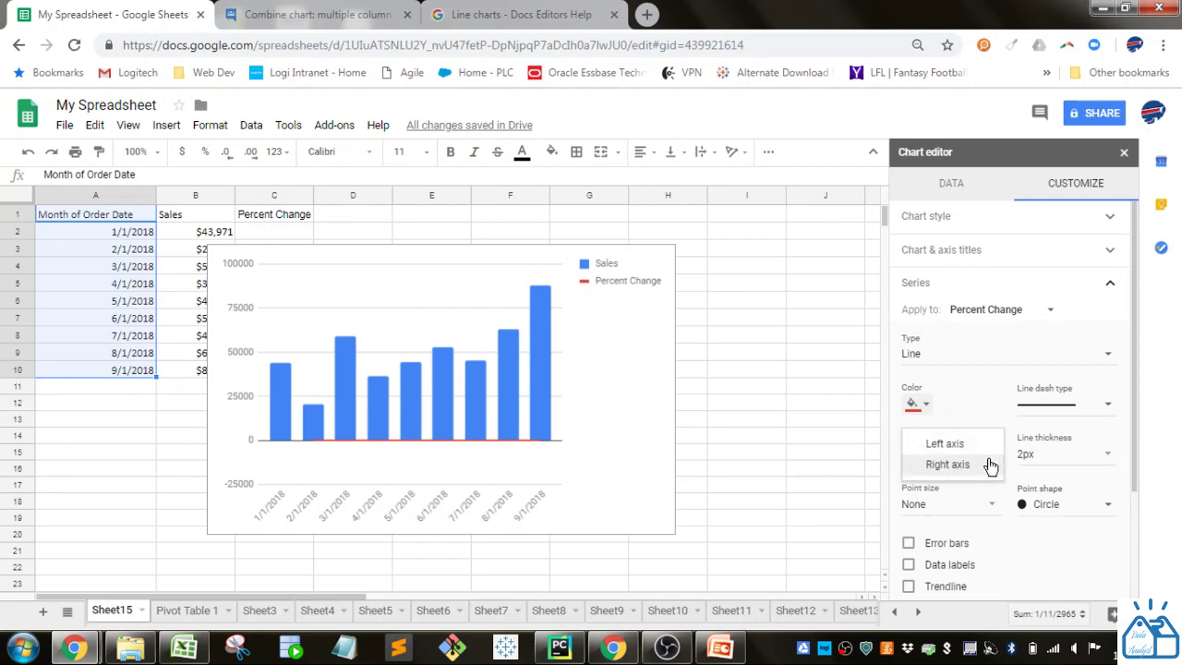
pyautogui.click(948, 464)
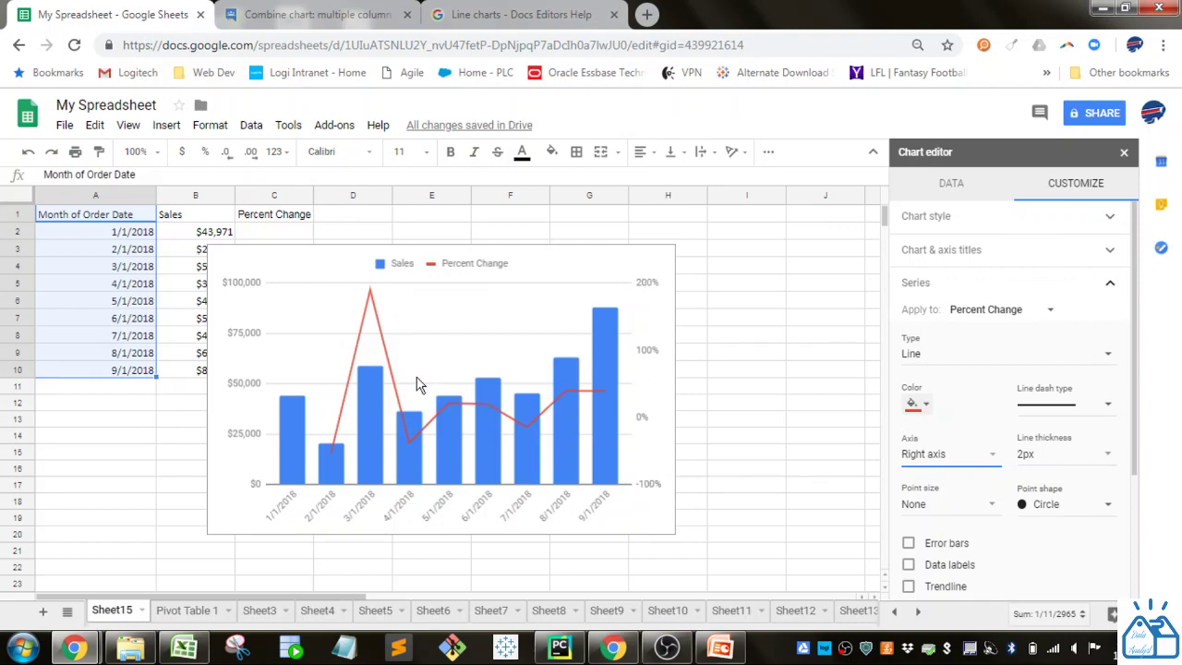
# Step: Give the combo chart the title "Sales and Percent Change" and center the title
pyautogui.click(994, 222)
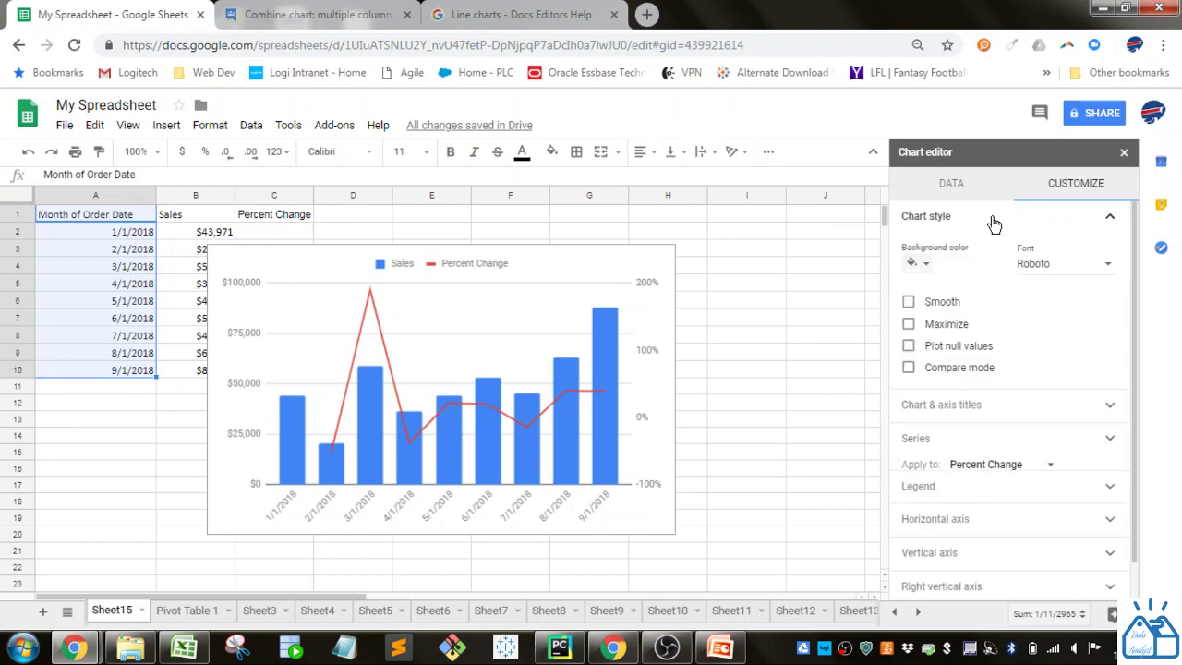
pyautogui.click(1010, 412)
pyautogui.click(971, 318)
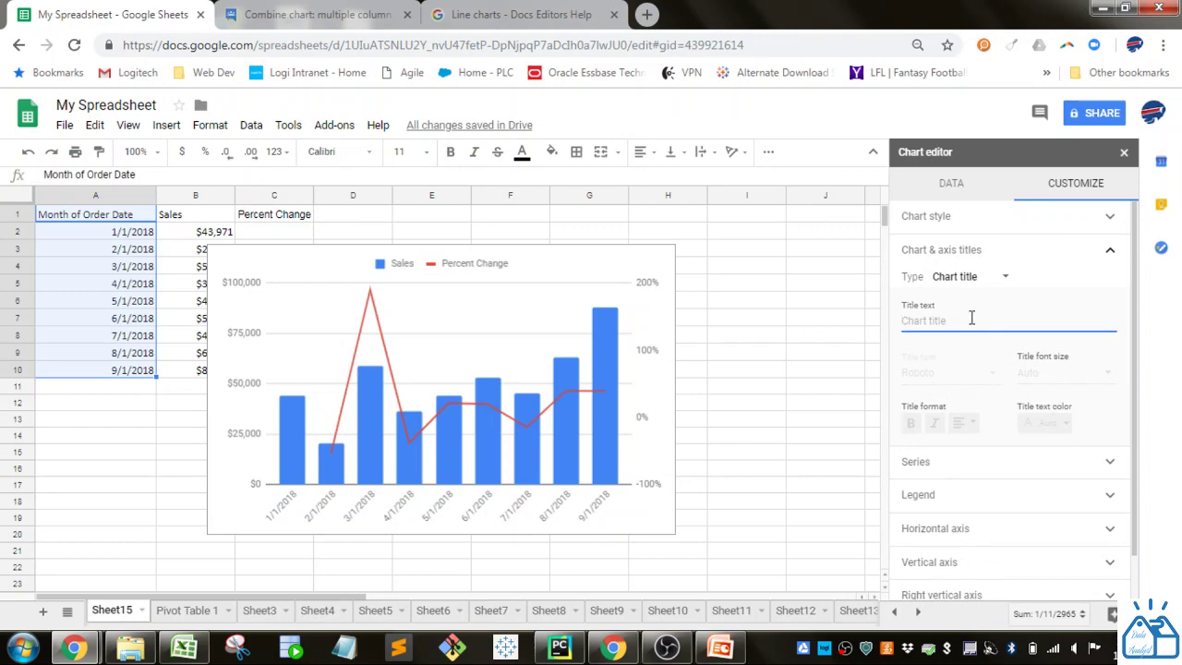
pyautogui.write('Sales and Per')
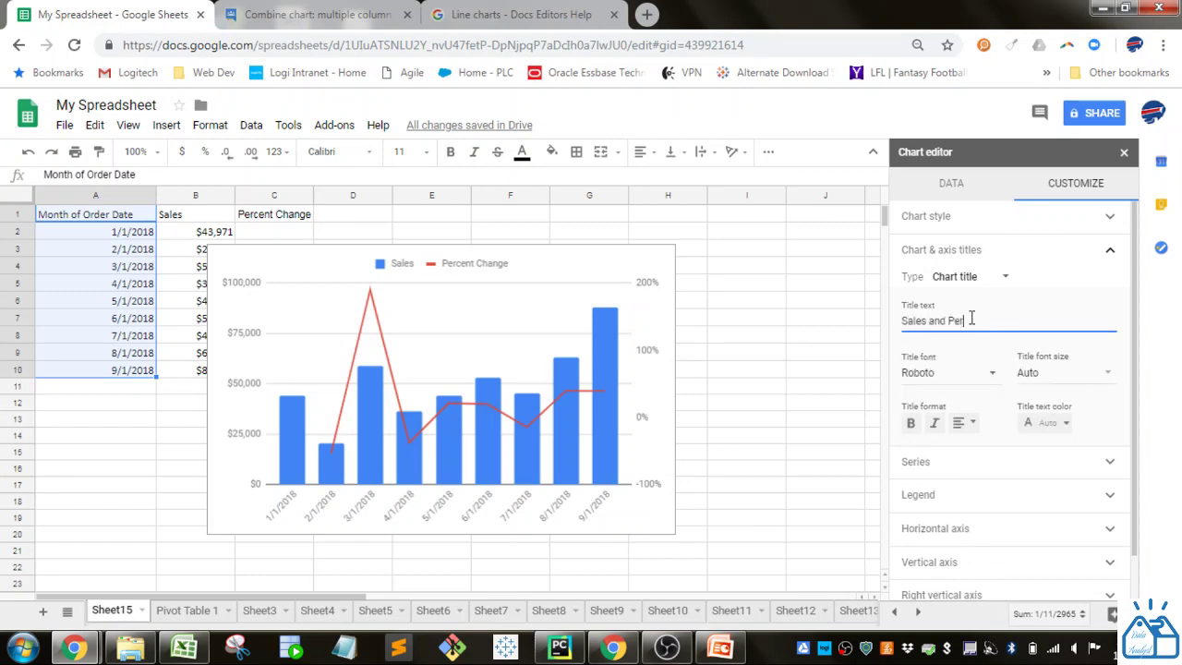
pyautogui.write('cent Change')
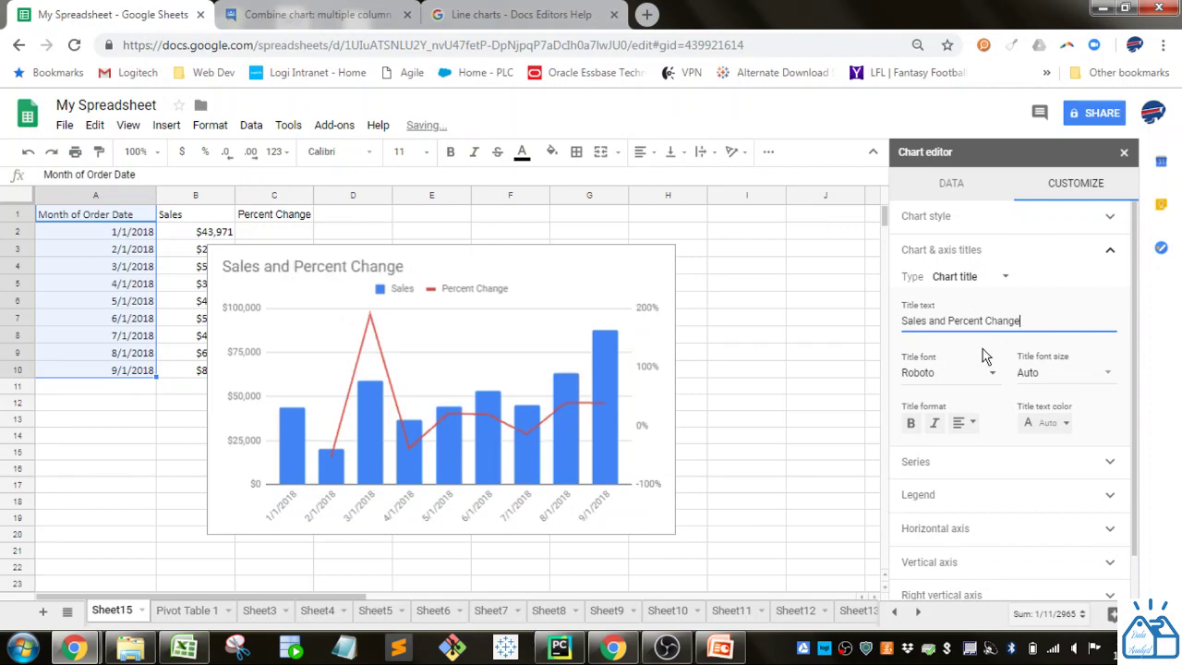
pyautogui.click(972, 423)
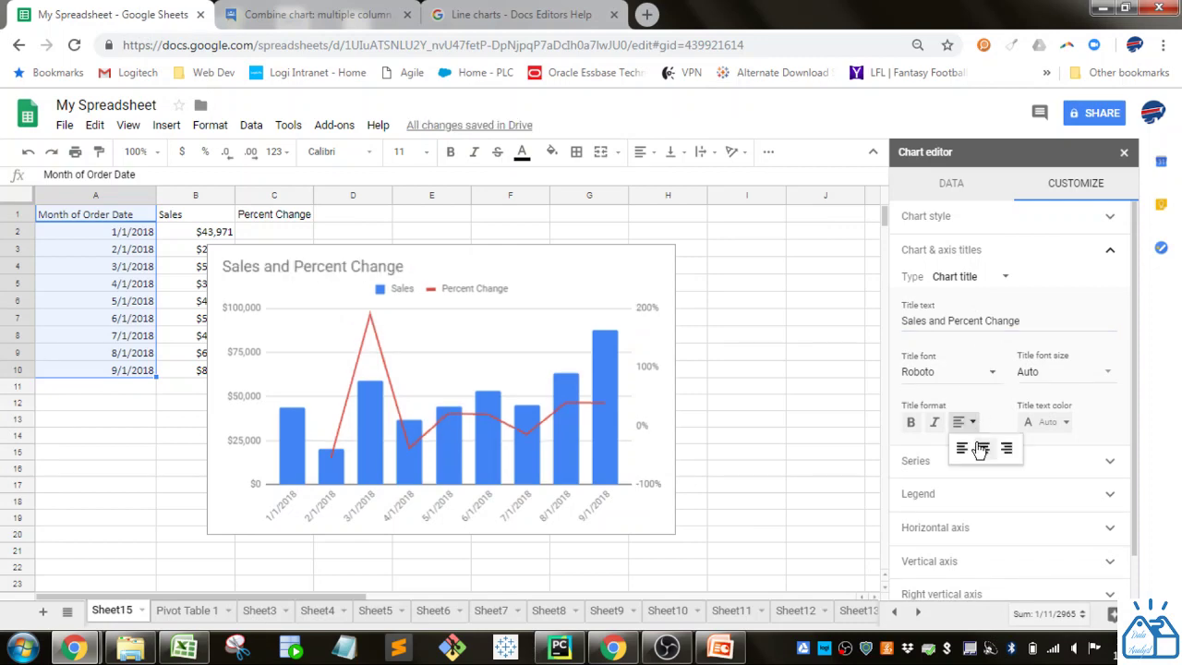
pyautogui.click(984, 448)
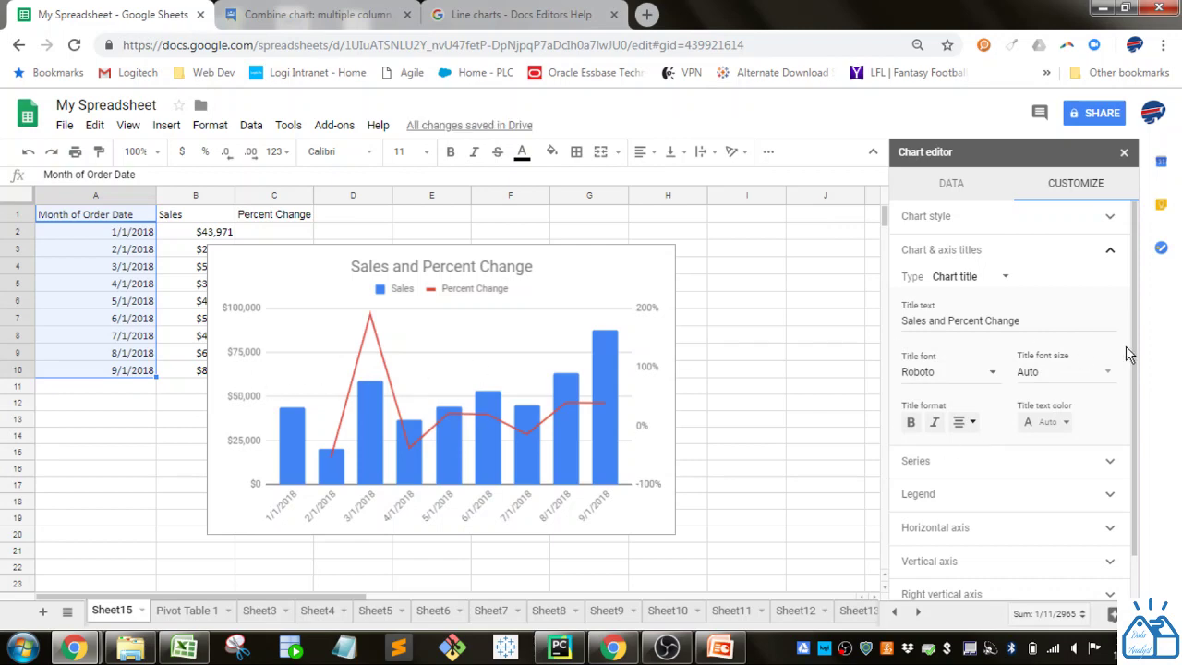
# Step: Set the chart's vertical axis title to "Sales"
pyautogui.click(1005, 278)
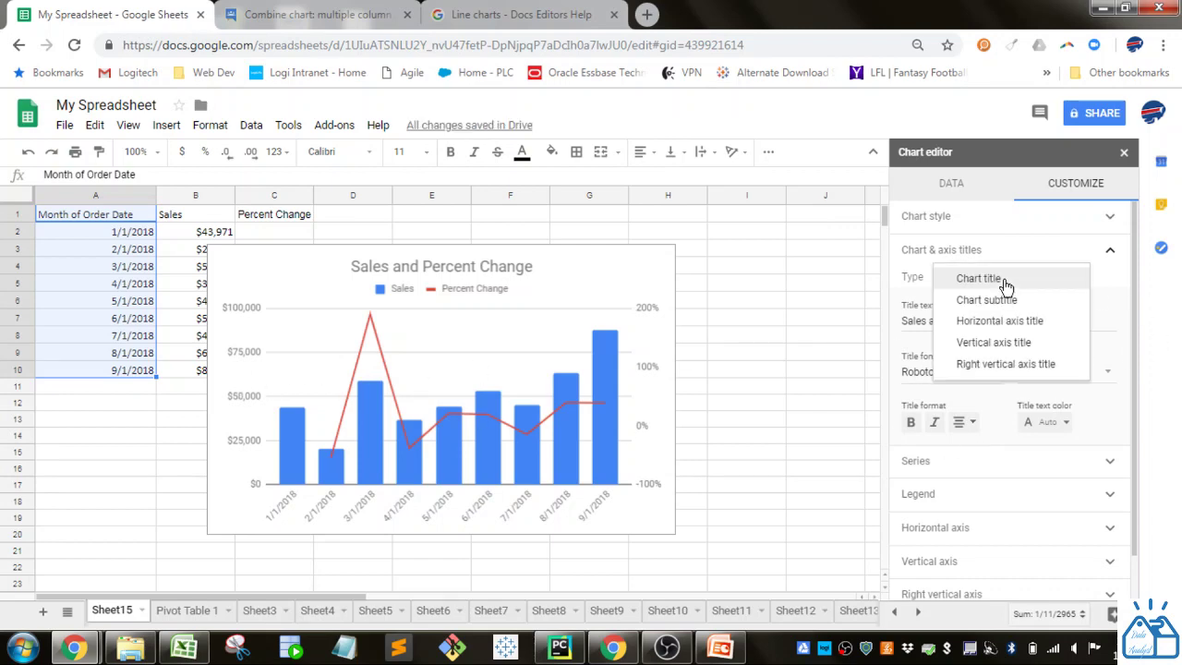
pyautogui.click(1002, 343)
pyautogui.click(977, 321)
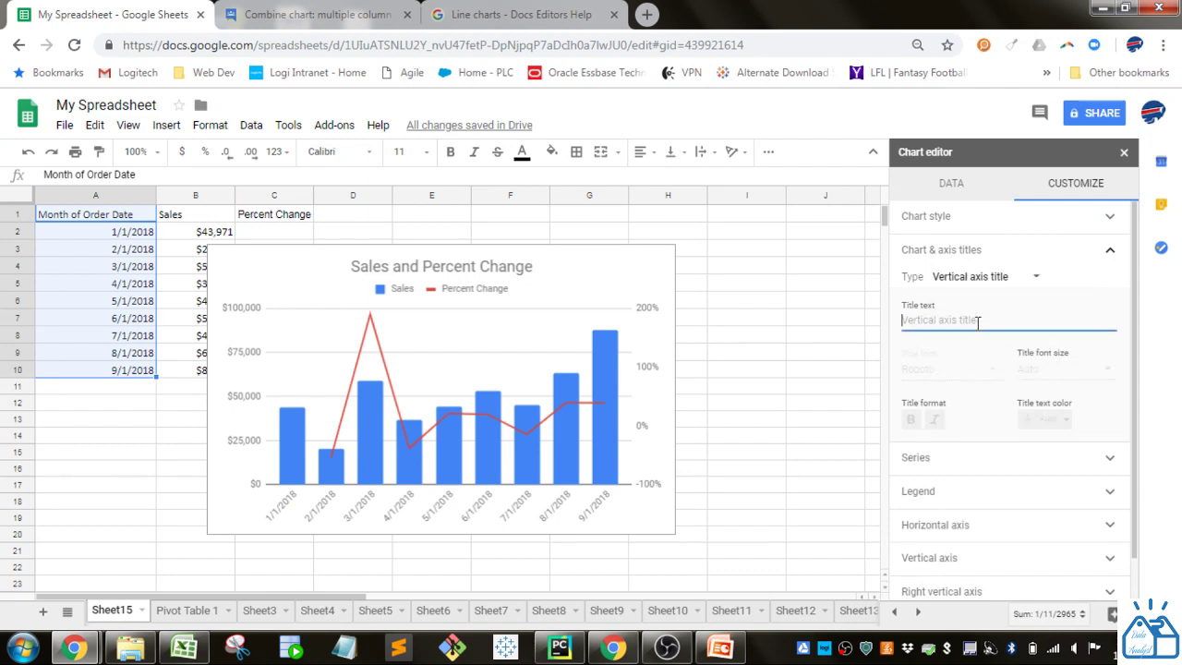
pyautogui.write('Sales')
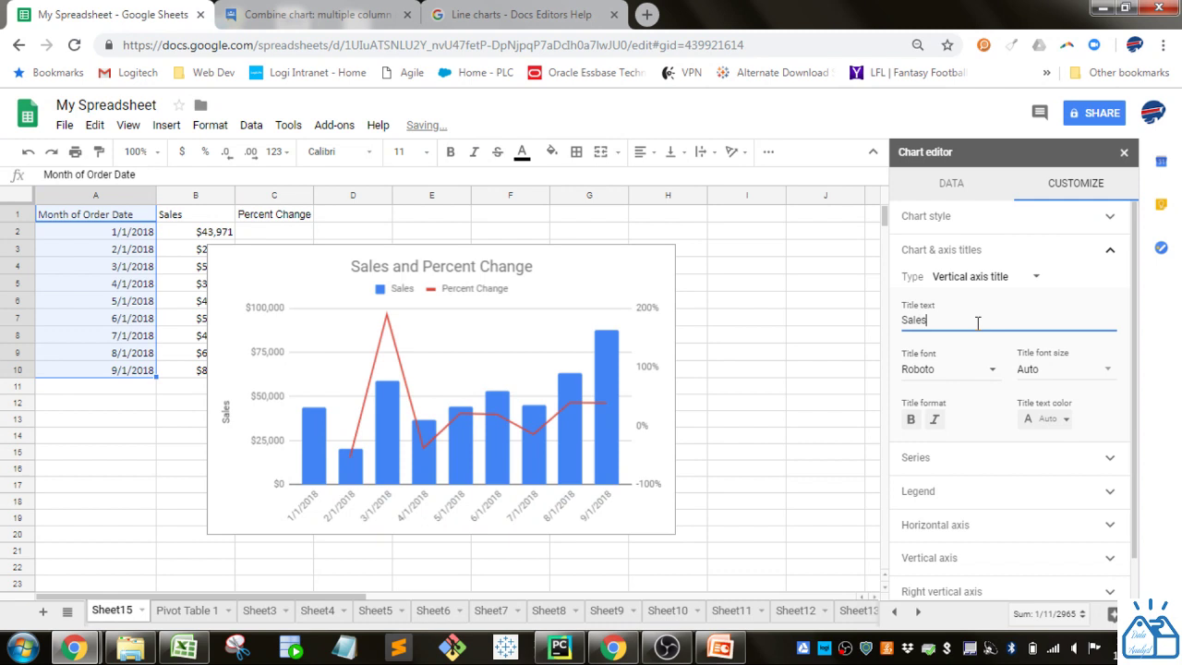
# Step: Set the chart's right vertical axis title to "Percent Change Month over Month"
pyautogui.click(1002, 278)
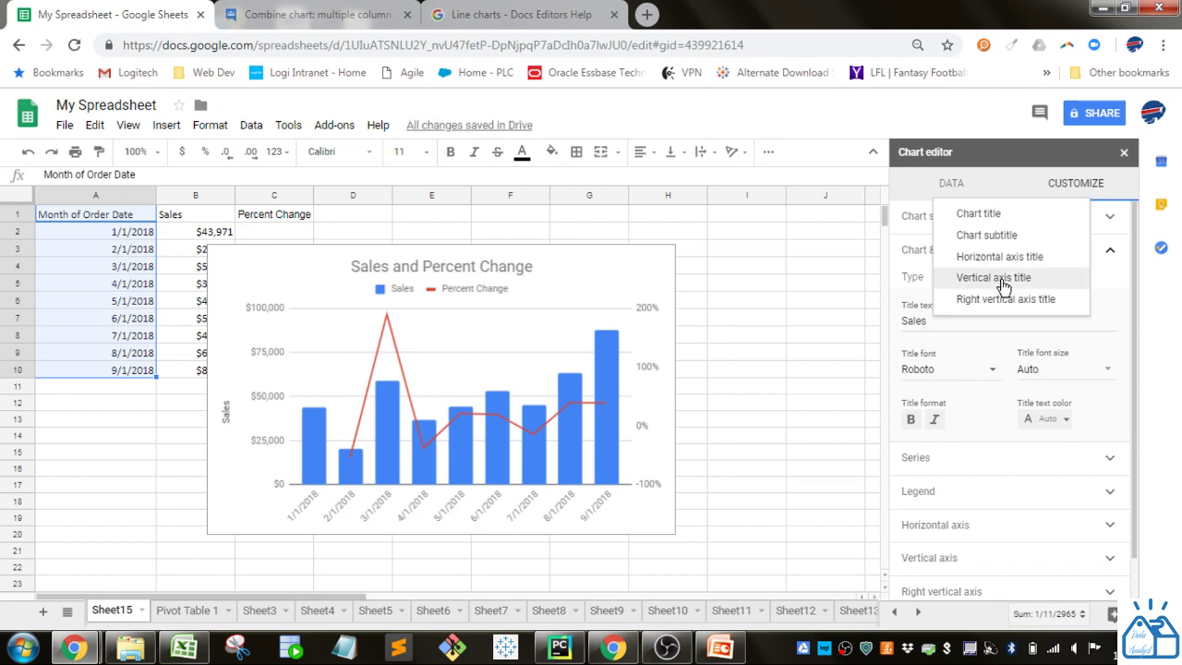
pyautogui.click(1005, 299)
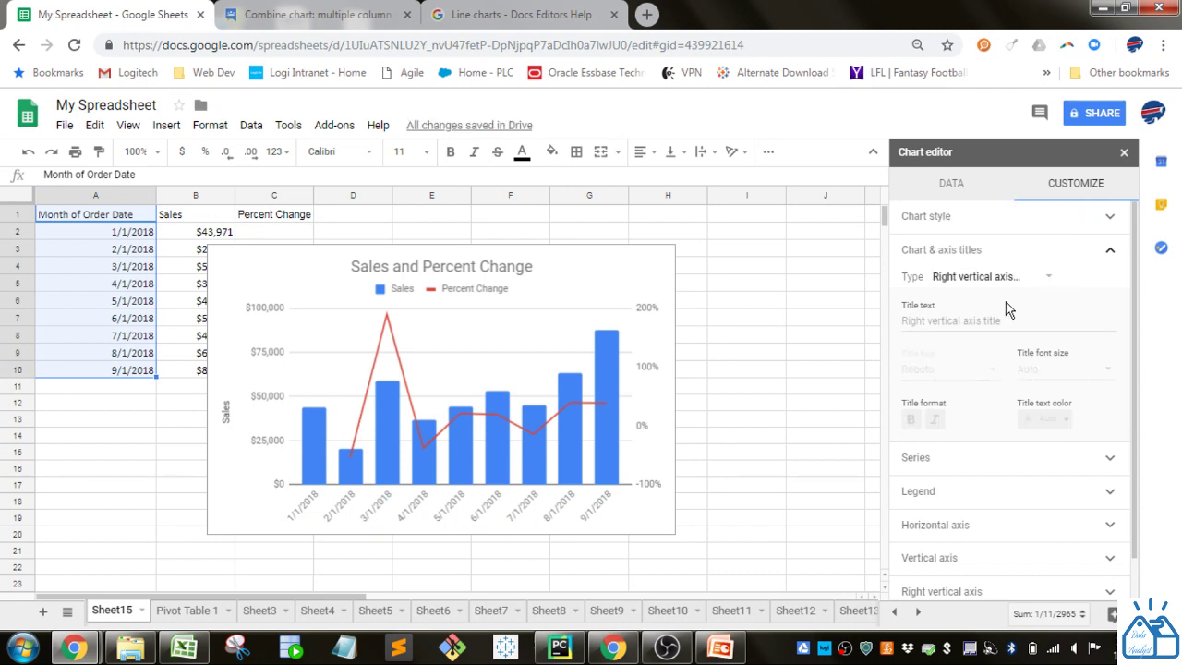
pyautogui.click(962, 323)
pyautogui.write('Perc')
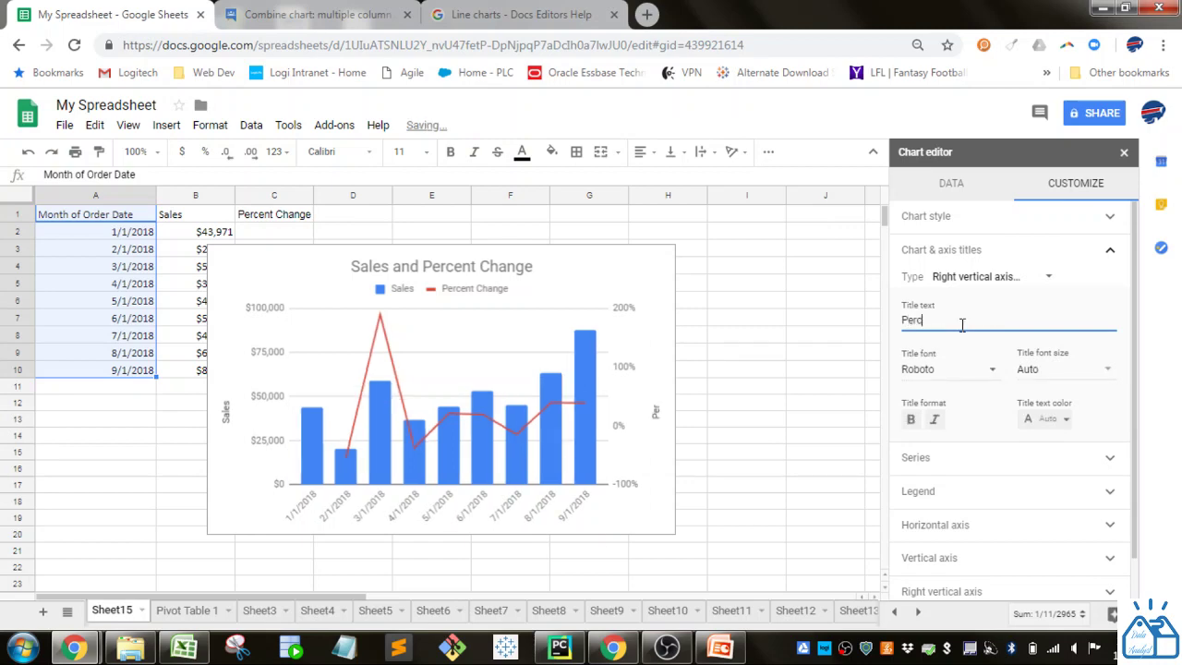
pyautogui.write('ent ')
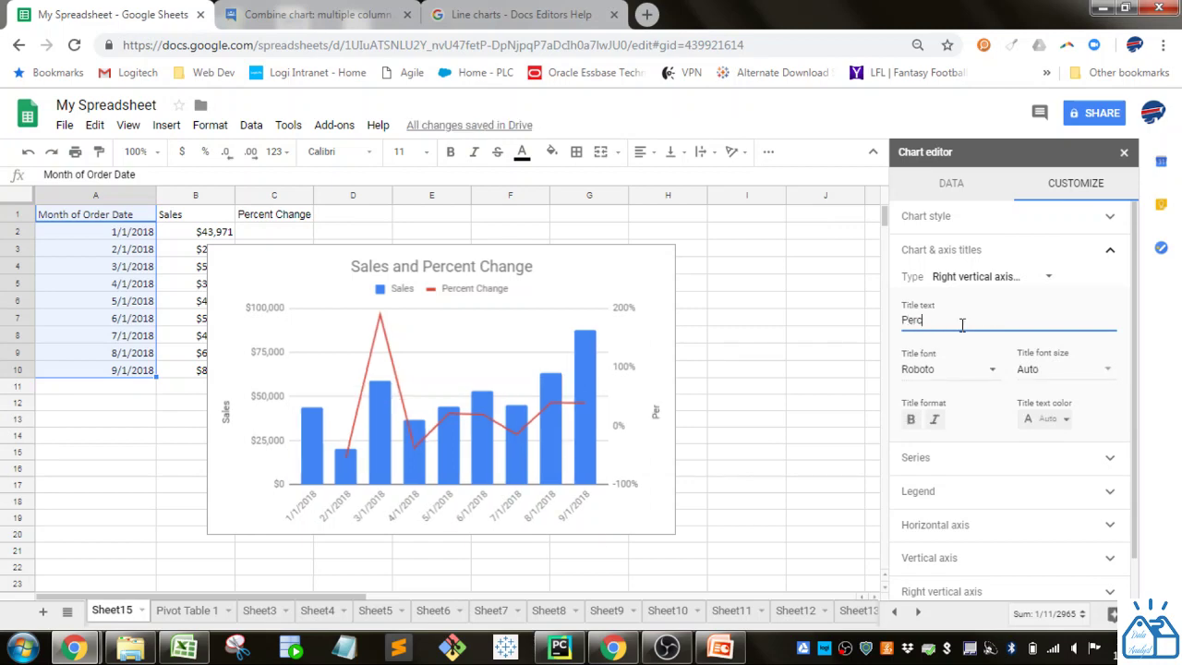
pyautogui.write('Change Month ')
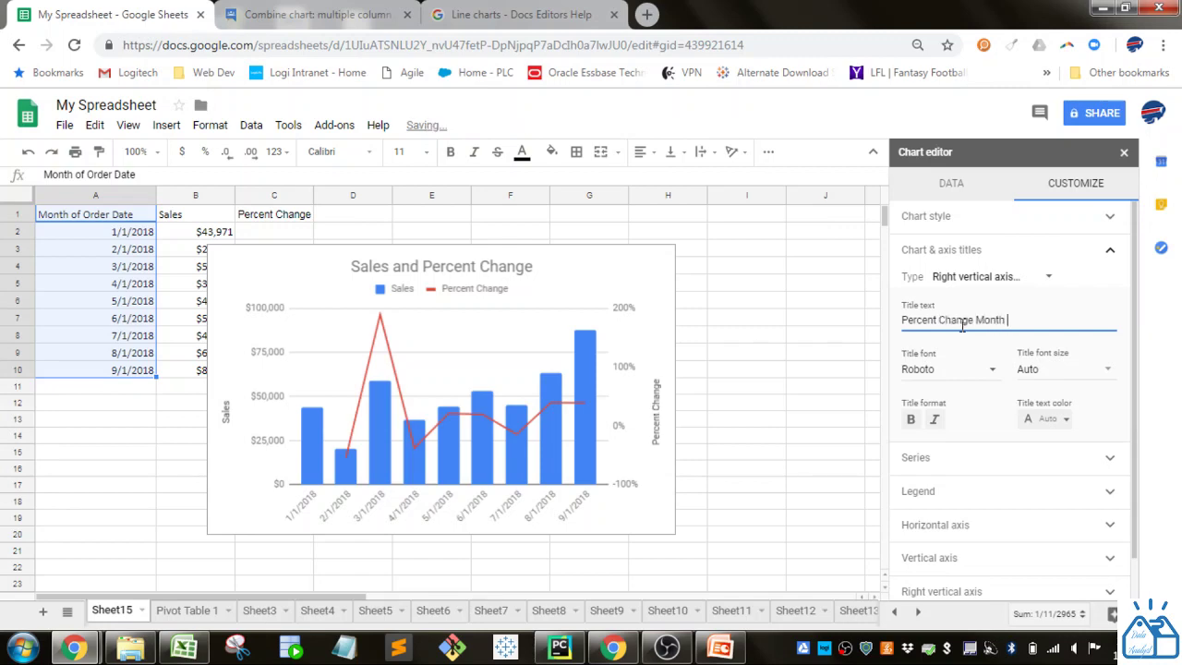
pyautogui.write('over Month')
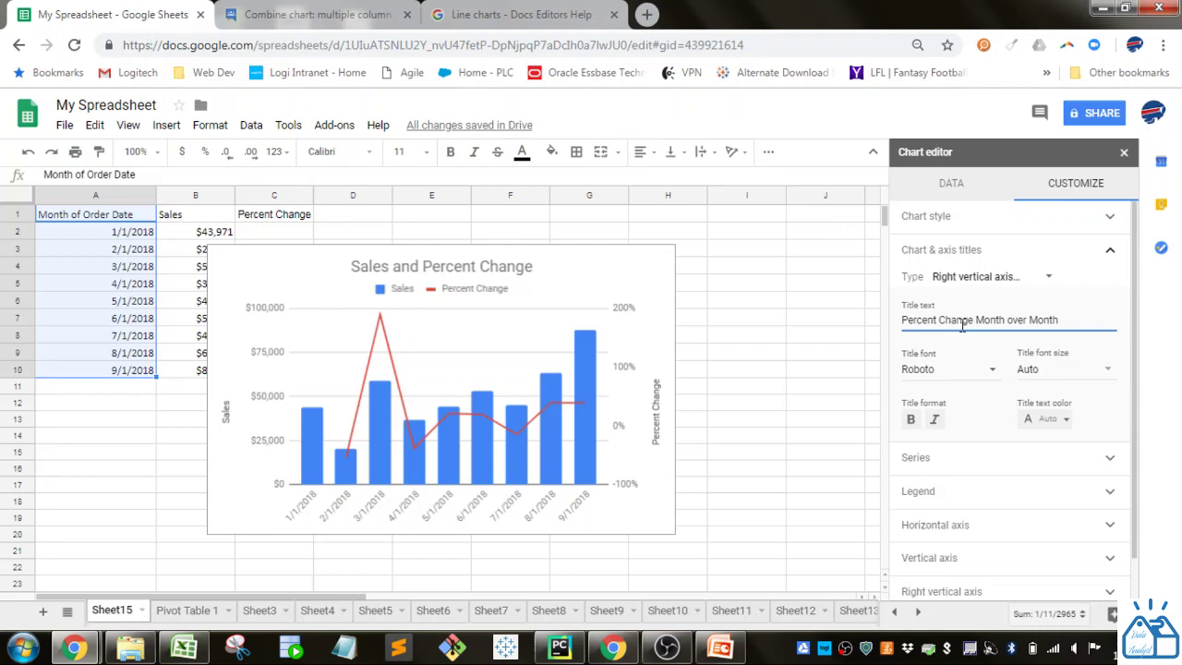
# Step: Set the chart's horizontal axis title to "Order Date"
pyautogui.click(981, 276)
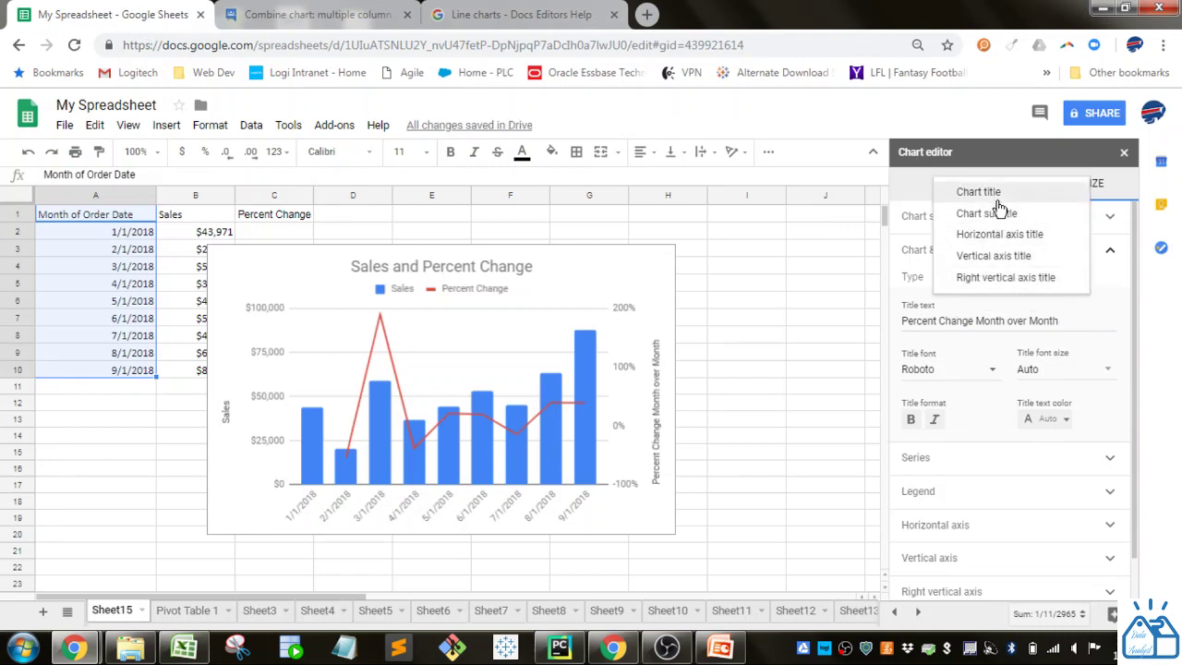
pyautogui.click(1003, 237)
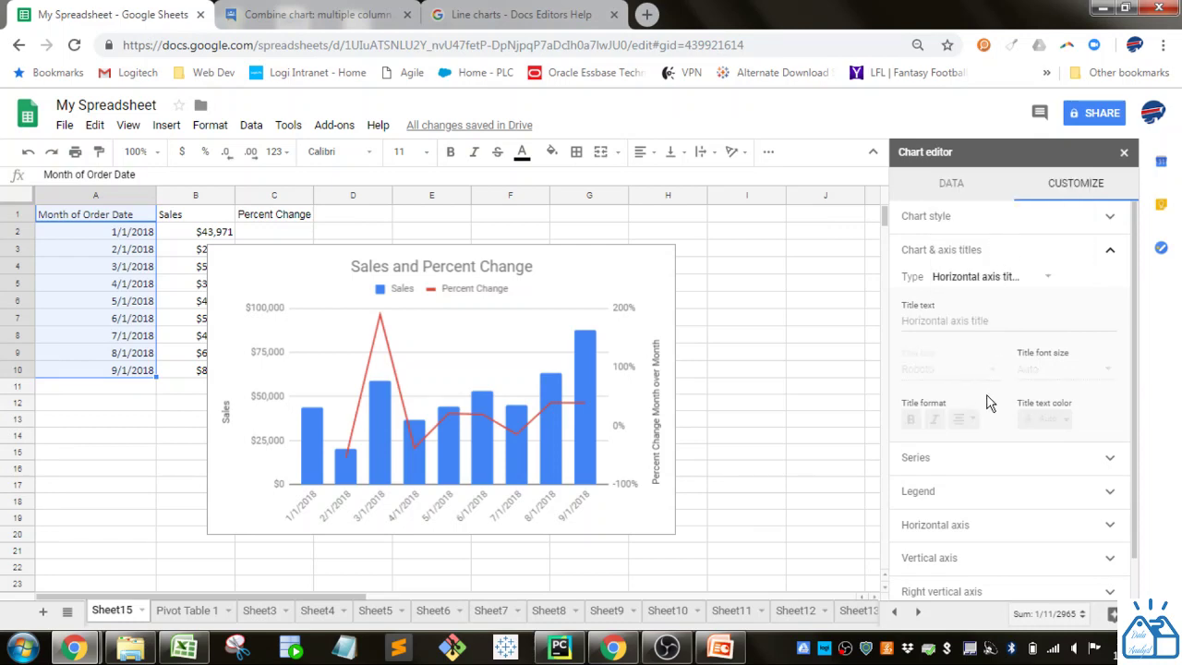
pyautogui.click(963, 320)
pyautogui.write('Order Date')
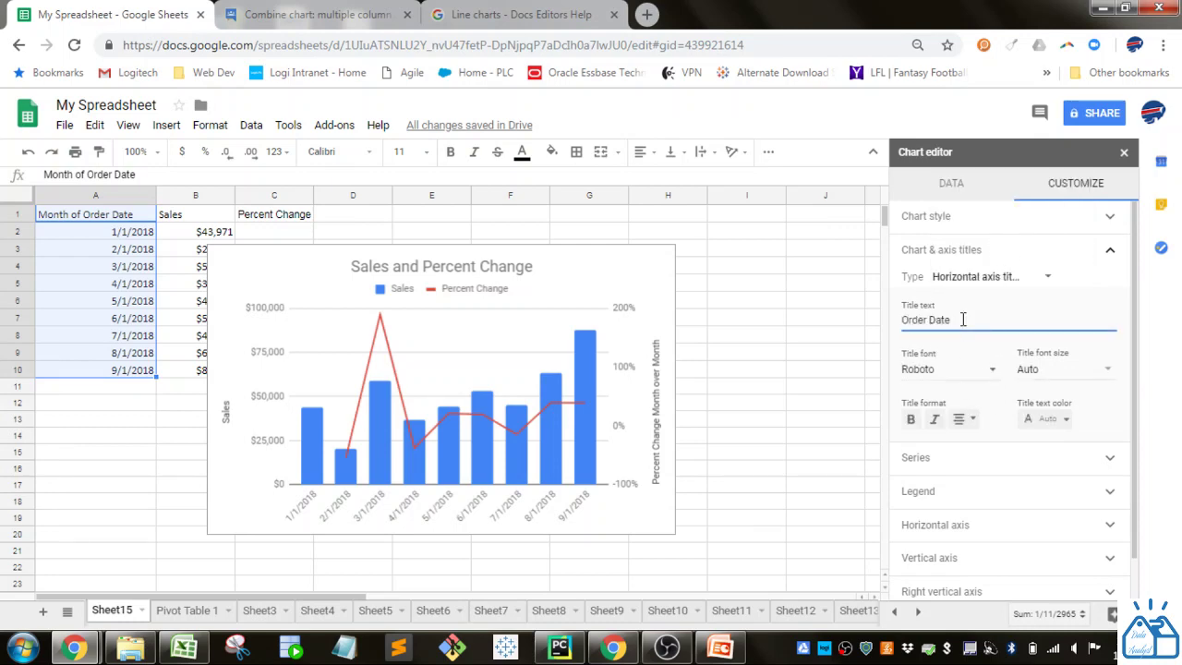
pyautogui.click(1104, 297)
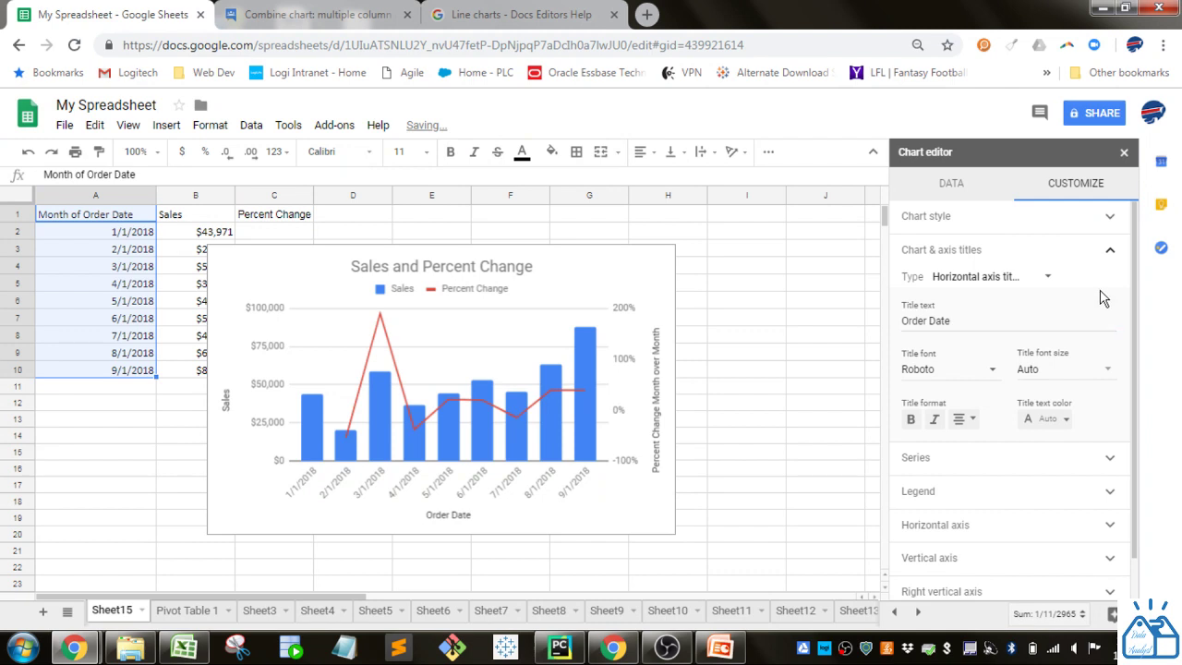